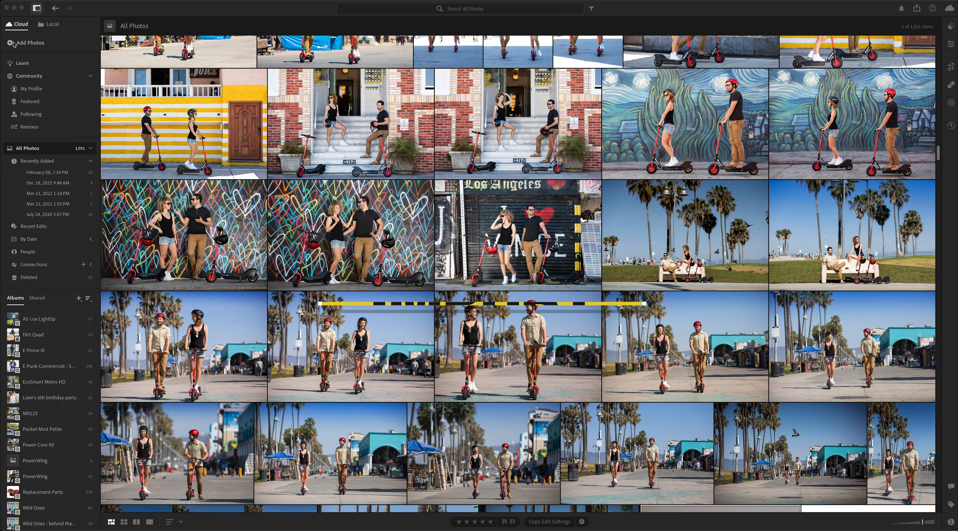
# Step: Import the 11 selected CR2 photos from the Barona folder into the cloud library
pyautogui.click(29, 46)
pyautogui.click(29, 45)
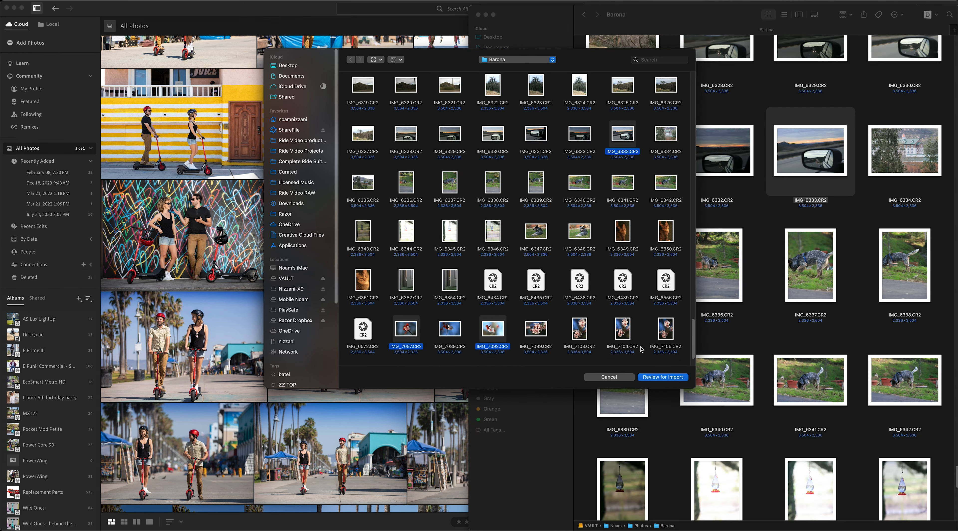
pyautogui.click(676, 378)
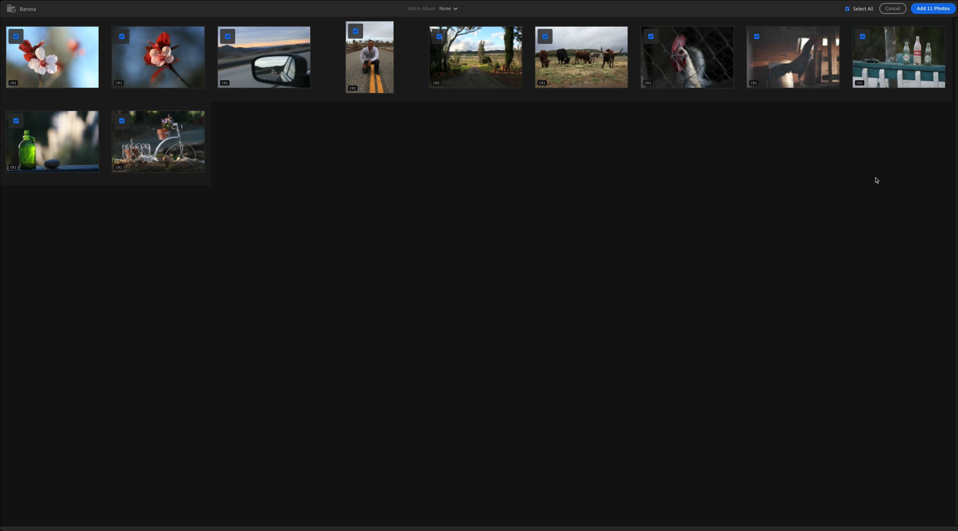
pyautogui.click(931, 9)
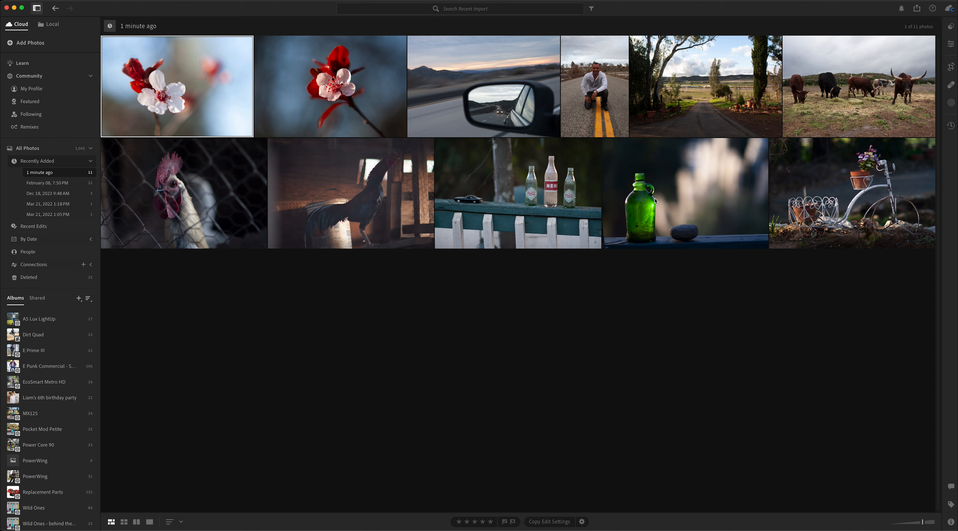
# Step: Create an album named Barona that includes all 11 newly imported photos
pyautogui.press('super+a')
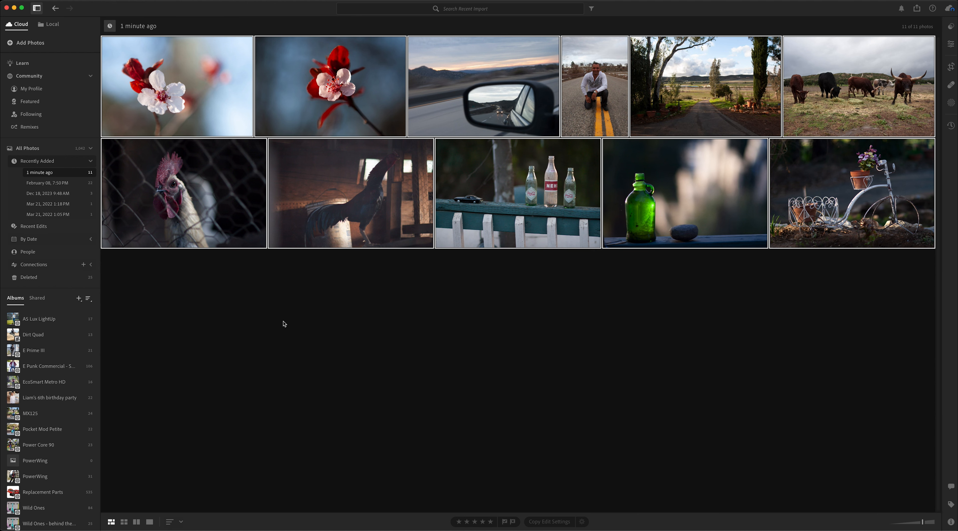
pyautogui.click(79, 299)
pyautogui.click(96, 314)
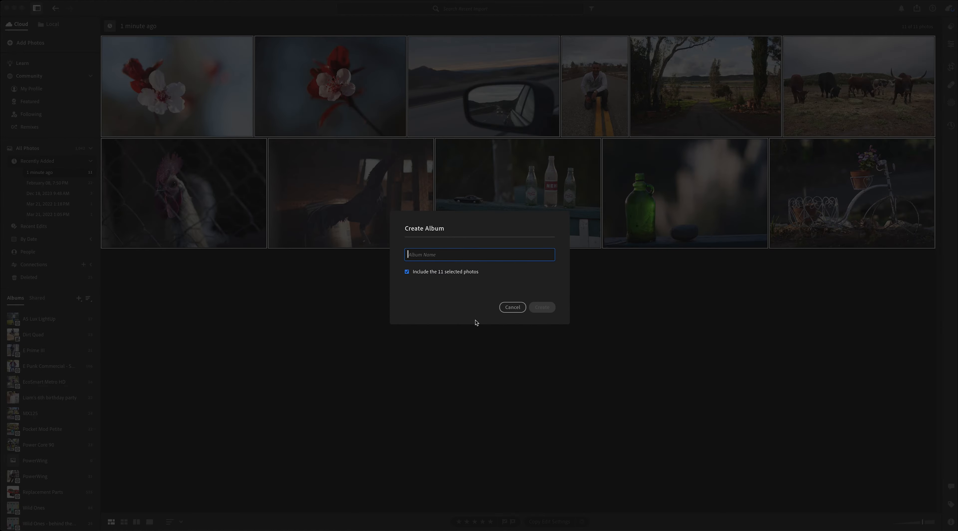
pyautogui.write('Barona')
pyautogui.click(533, 311)
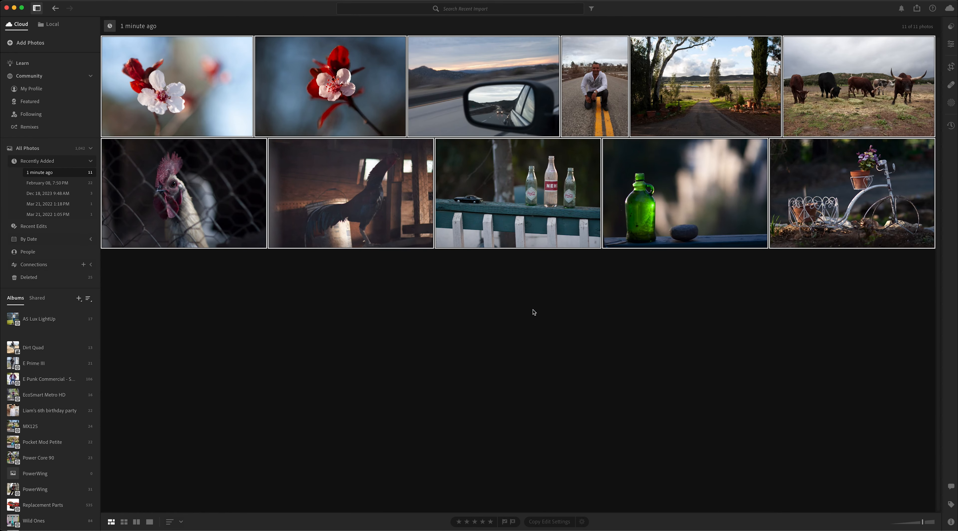
# Step: Open the Barona album with smaller thumbnails and bring up the glass bottles photo for editing
pyautogui.click(29, 335)
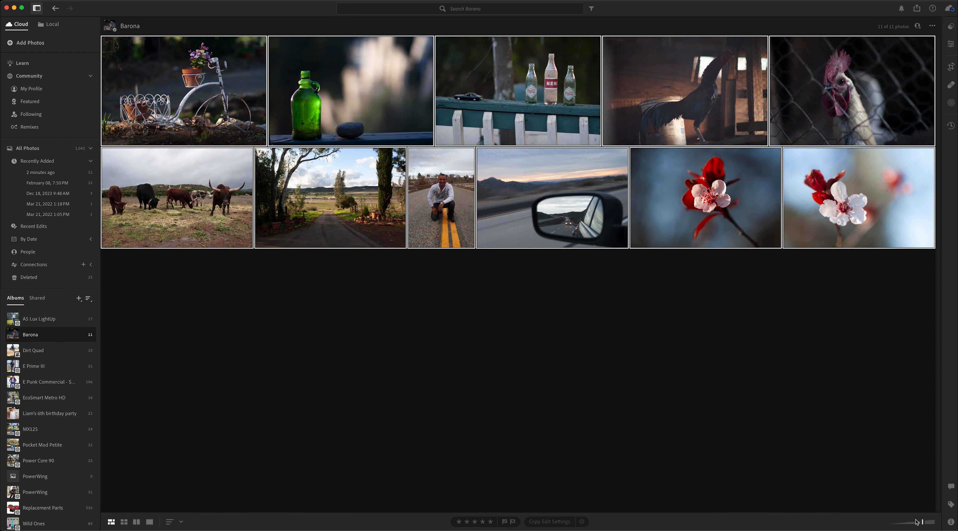
pyautogui.moveTo(923, 523)
pyautogui.mouseDown()
pyautogui.moveTo(934, 522)
pyautogui.moveTo(910, 525)
pyautogui.mouseUp()
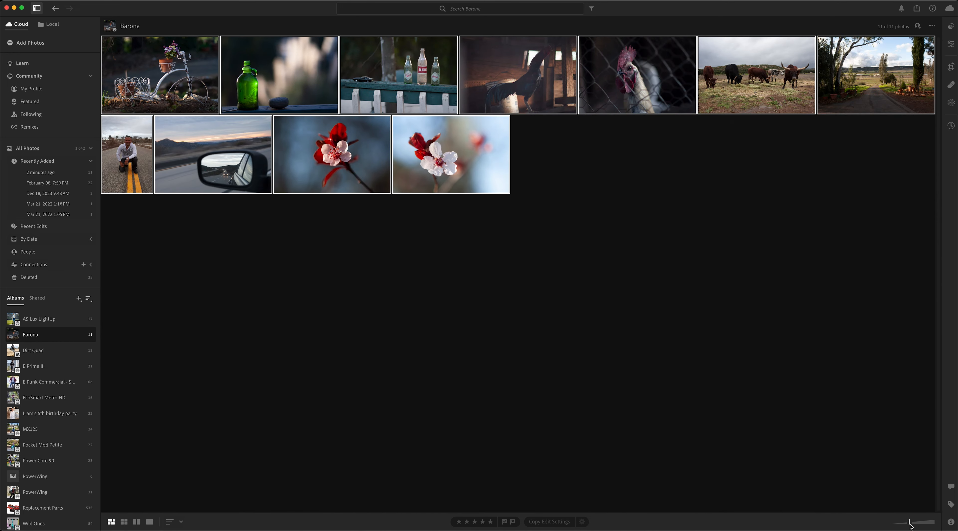
pyautogui.click(951, 44)
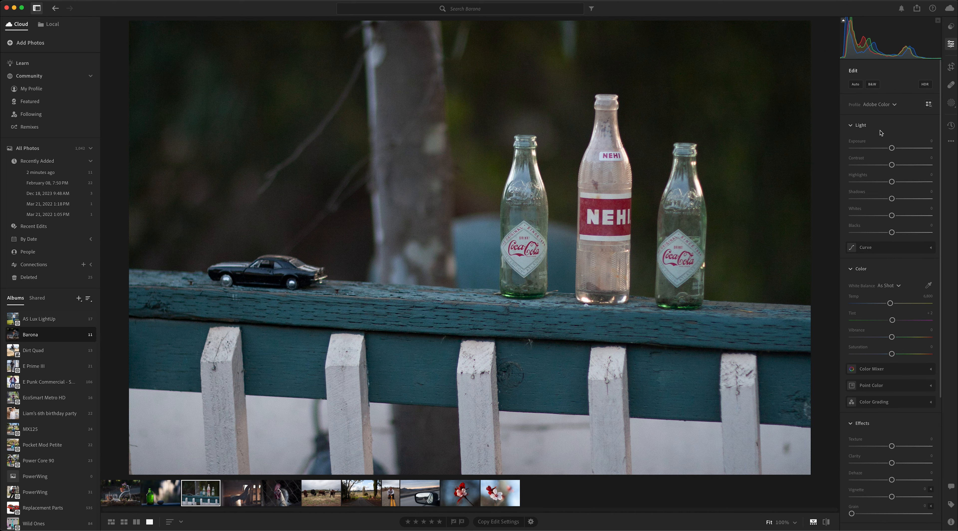
# Step: Adjust the bottles photo's light: contrast +22, highlights -16, shadows -26, whites +37 and blacks -20, leaving exposure at 0
pyautogui.moveTo(891, 148); pyautogui.dragTo(893, 149)
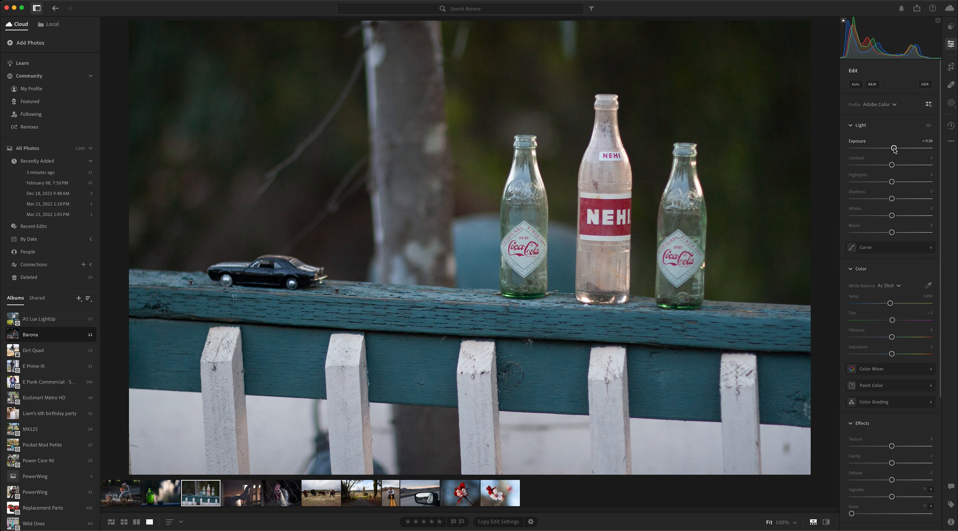
pyautogui.doubleClick(894, 149)
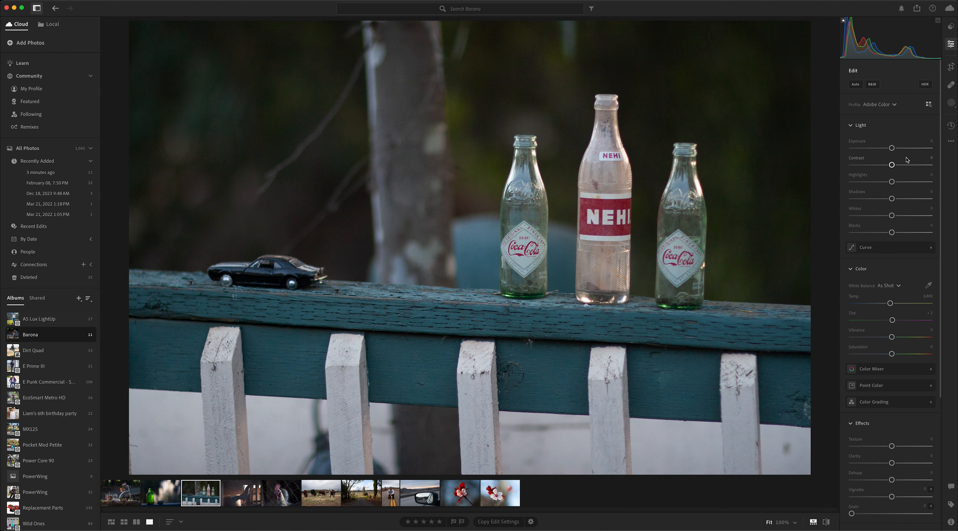
pyautogui.moveTo(891, 165); pyautogui.dragTo(900, 165)
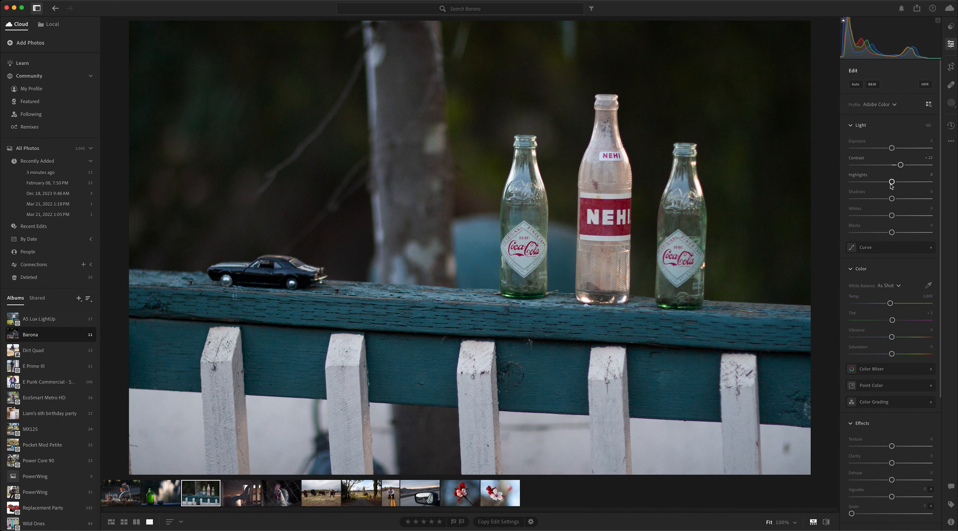
pyautogui.moveTo(891, 181); pyautogui.dragTo(882, 199)
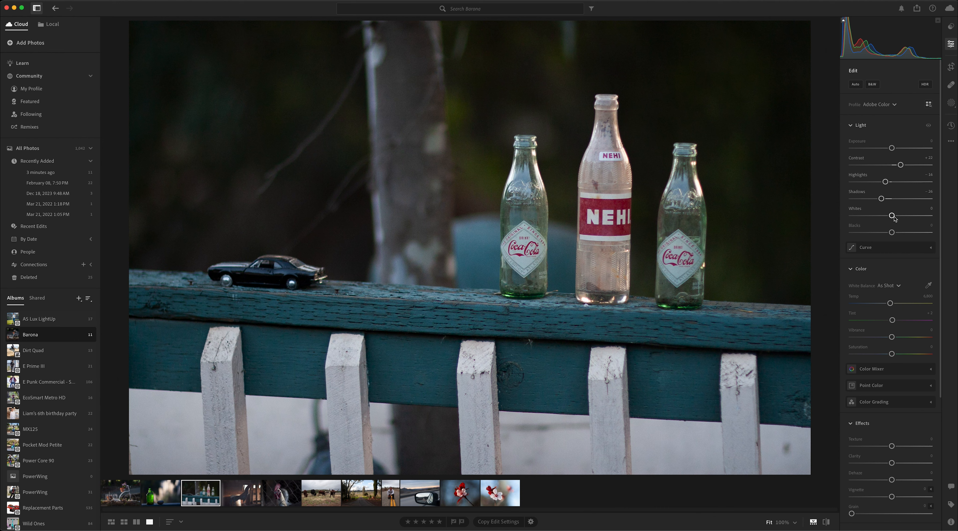
pyautogui.moveTo(894, 217); pyautogui.dragTo(907, 218)
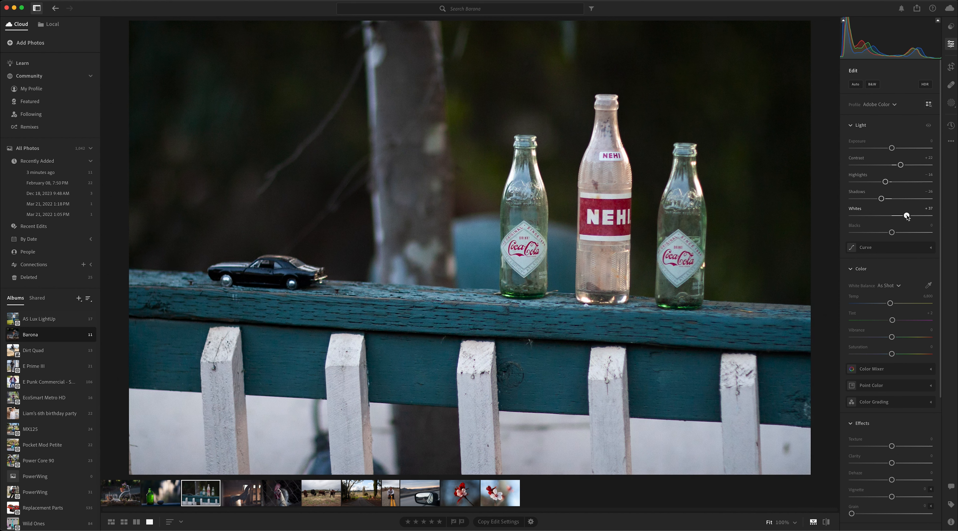
pyautogui.moveTo(891, 233); pyautogui.dragTo(883, 232)
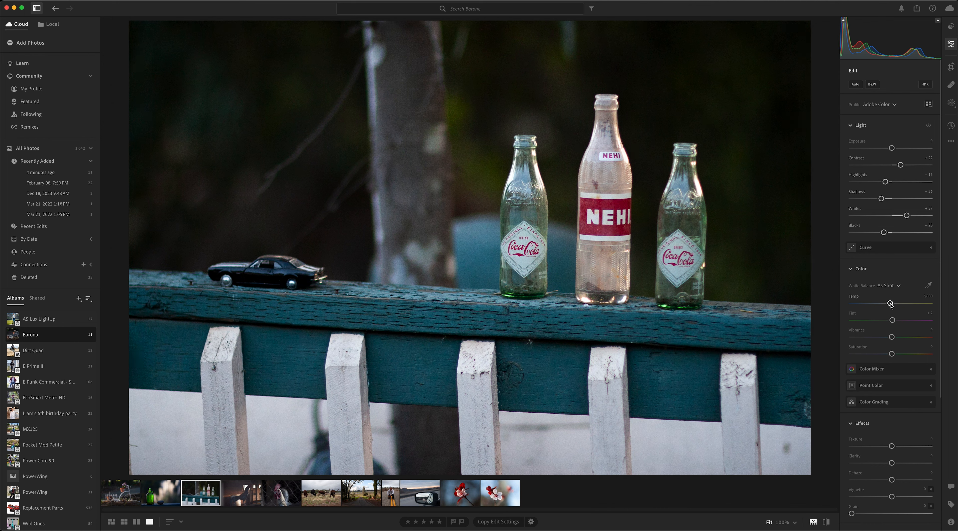
# Step: Warm the photo's white balance slightly, with tint about +3, and raise vibrance to about +52 and saturation to about +11
pyautogui.moveTo(890, 304)
pyautogui.mouseDown()
pyautogui.moveTo(910, 304)
pyautogui.moveTo(877, 304)
pyautogui.moveTo(888, 304)
pyautogui.mouseUp()
pyautogui.moveTo(888, 304); pyautogui.dragTo(892, 304)
pyautogui.moveTo(891, 321)
pyautogui.mouseDown()
pyautogui.moveTo(901, 322)
pyautogui.moveTo(871, 321)
pyautogui.moveTo(892, 321)
pyautogui.mouseUp()
pyautogui.moveTo(892, 337); pyautogui.dragTo(913, 338)
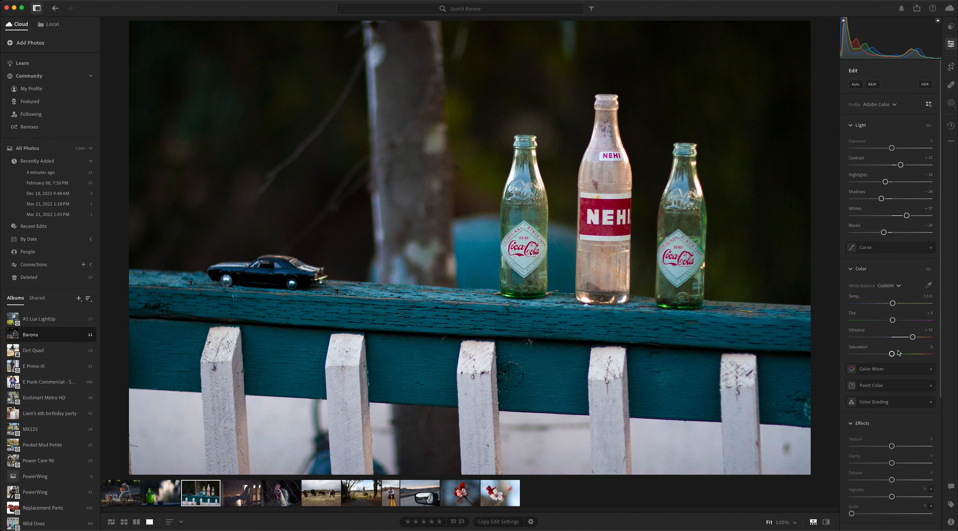
pyautogui.moveTo(892, 354)
pyautogui.mouseDown()
pyautogui.moveTo(902, 354)
pyautogui.moveTo(866, 354)
pyautogui.moveTo(897, 353)
pyautogui.mouseUp()
# Step: Set the photo's texture to +24 and clarity to +4, and compare the edited photo with its original
pyautogui.scroll(-2, 892, 439)
pyautogui.scroll(-2, 898, 426)
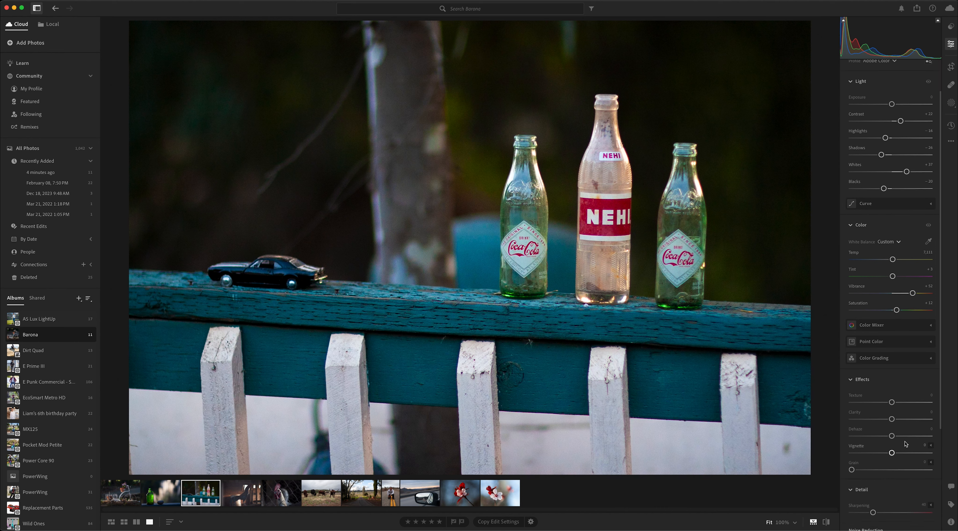
pyautogui.moveTo(891, 402); pyautogui.dragTo(901, 402)
pyautogui.moveTo(893, 420); pyautogui.dragTo(893, 421)
pyautogui.press('\\')
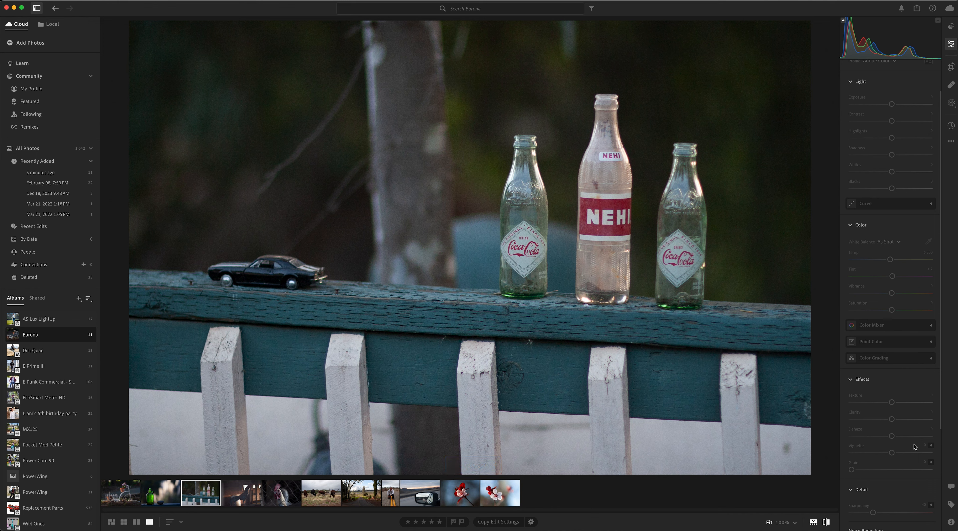
pyautogui.press('\\')
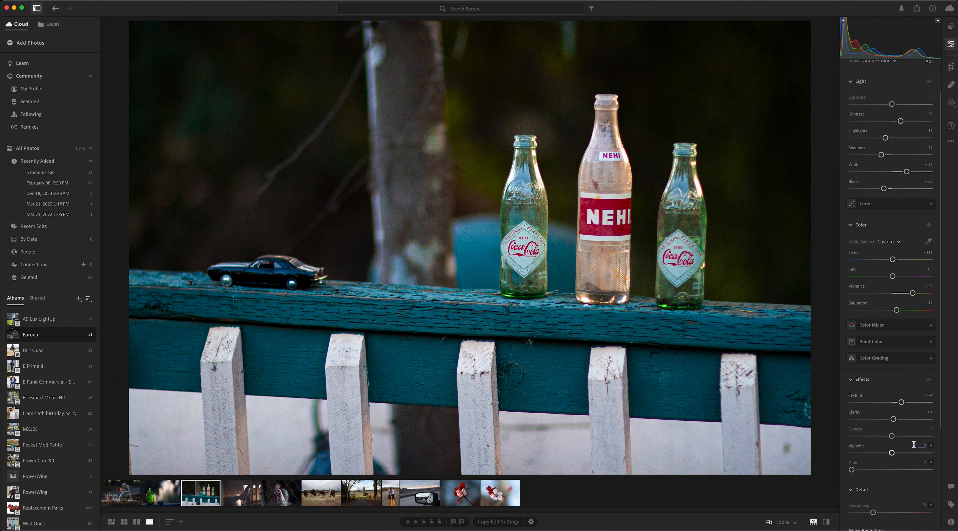
pyautogui.press('\\')
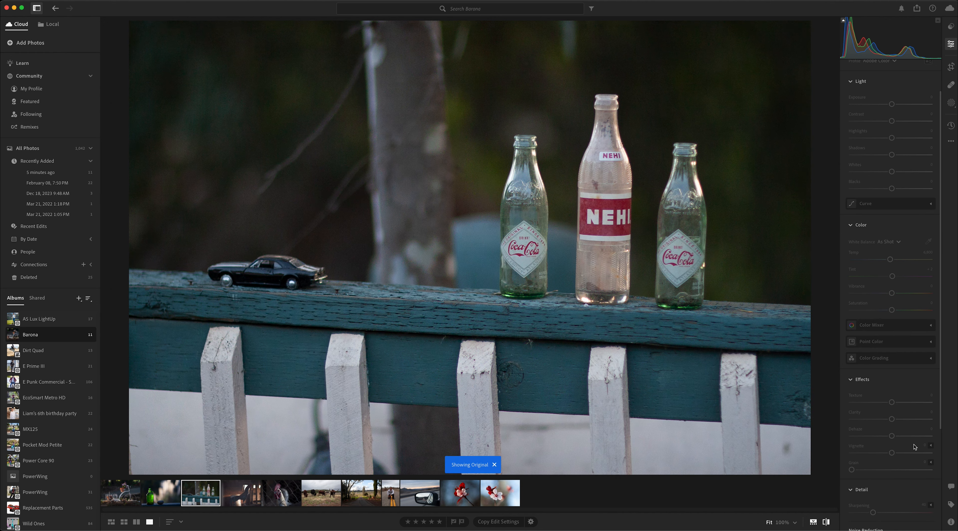
pyautogui.press('\\')
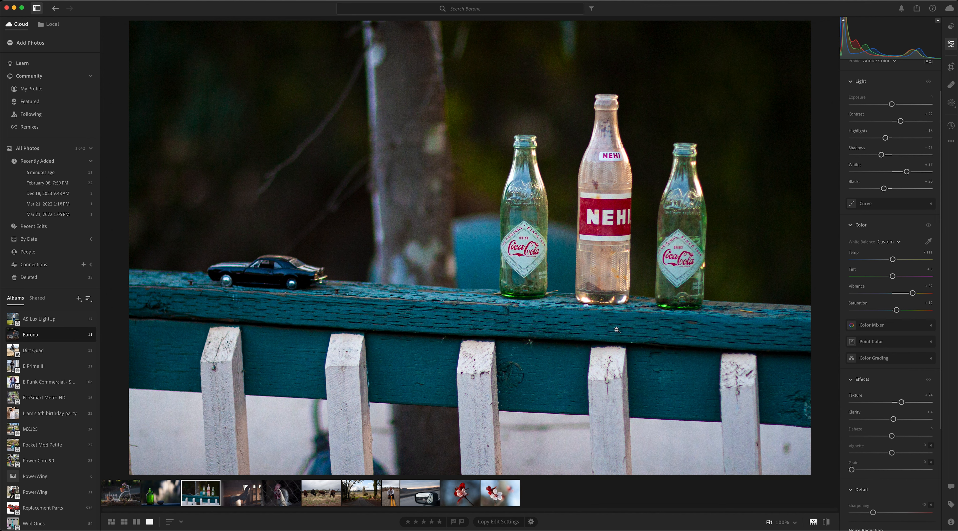
# Step: Straighten the photo by about -2.59 degrees so the fence rail is level, and apply the crop
pyautogui.click(951, 66)
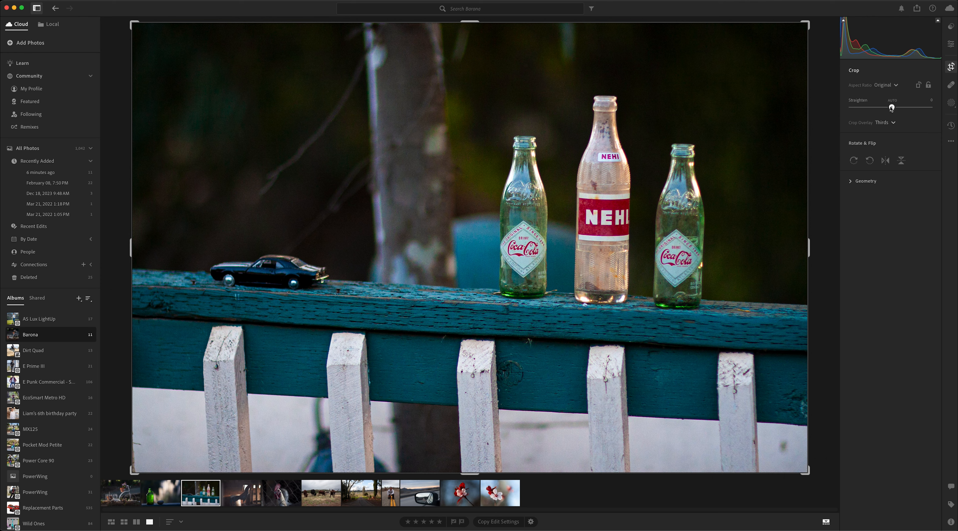
pyautogui.moveTo(891, 108); pyautogui.dragTo(889, 107)
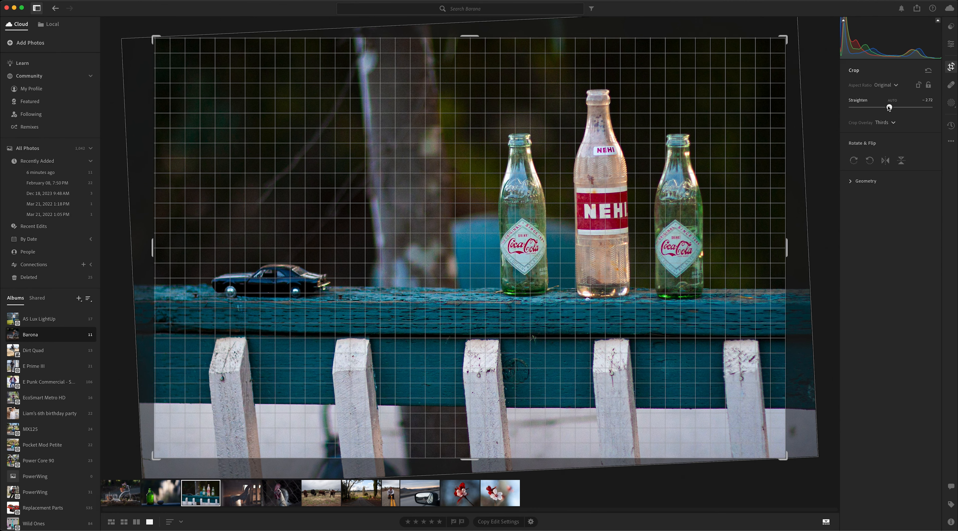
pyautogui.moveTo(889, 107); pyautogui.dragTo(889, 108)
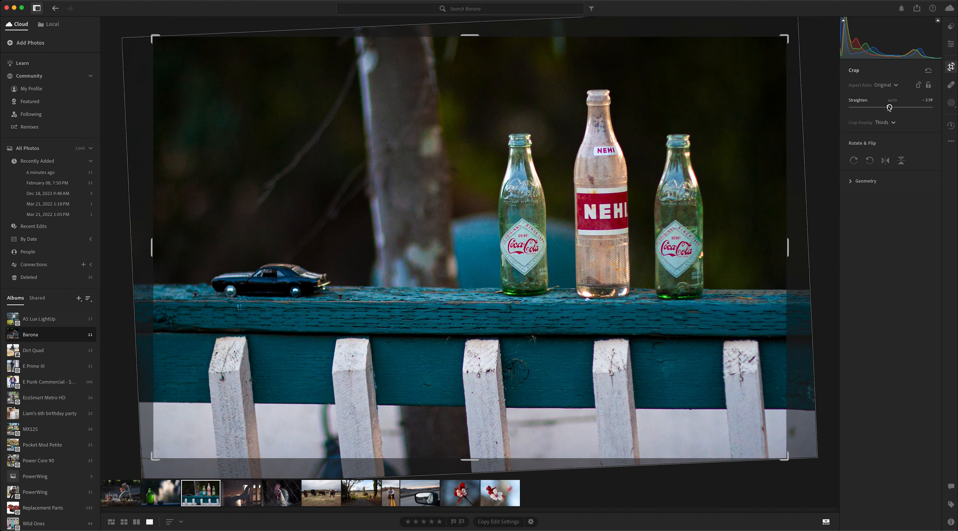
pyautogui.press('Return')
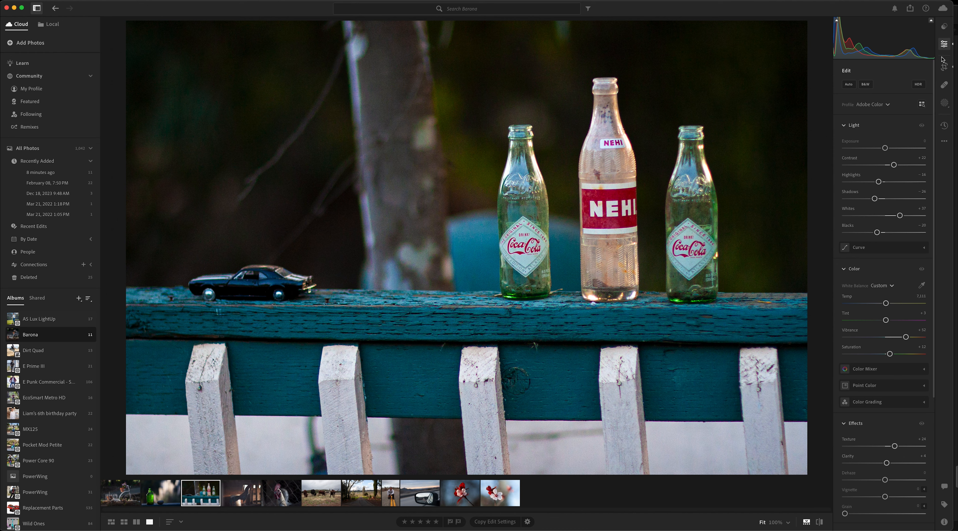
# Step: Save the current edits as a named version called Contrasy, and switch the photo back to its Original version
pyautogui.click(944, 126)
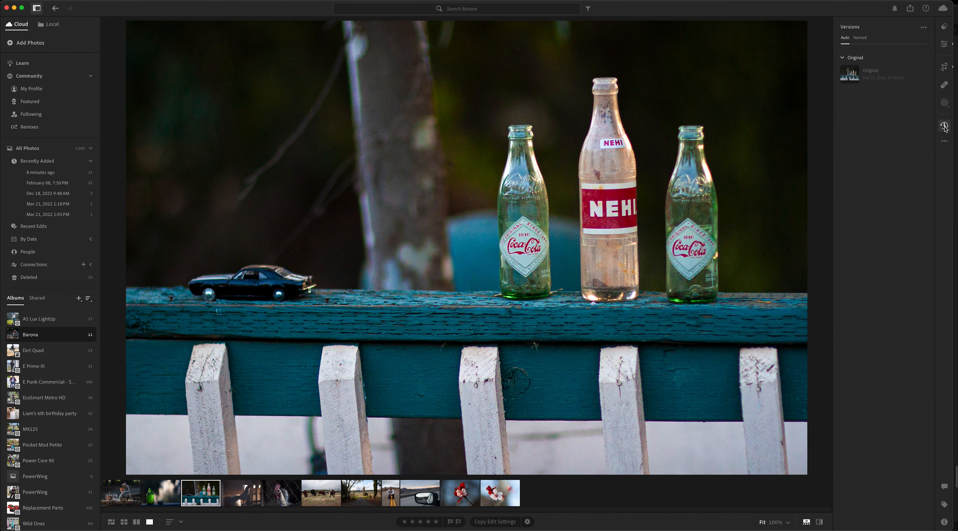
pyautogui.click(859, 38)
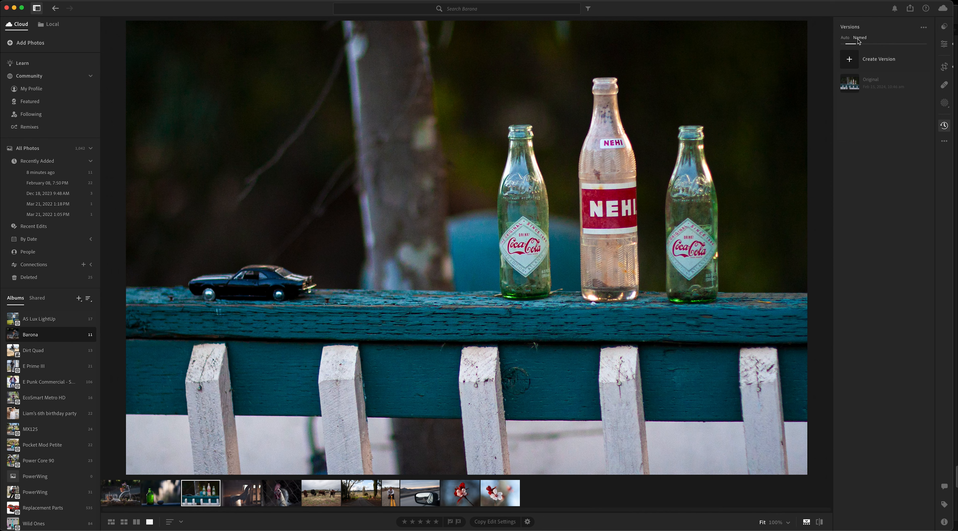
pyautogui.click(850, 60)
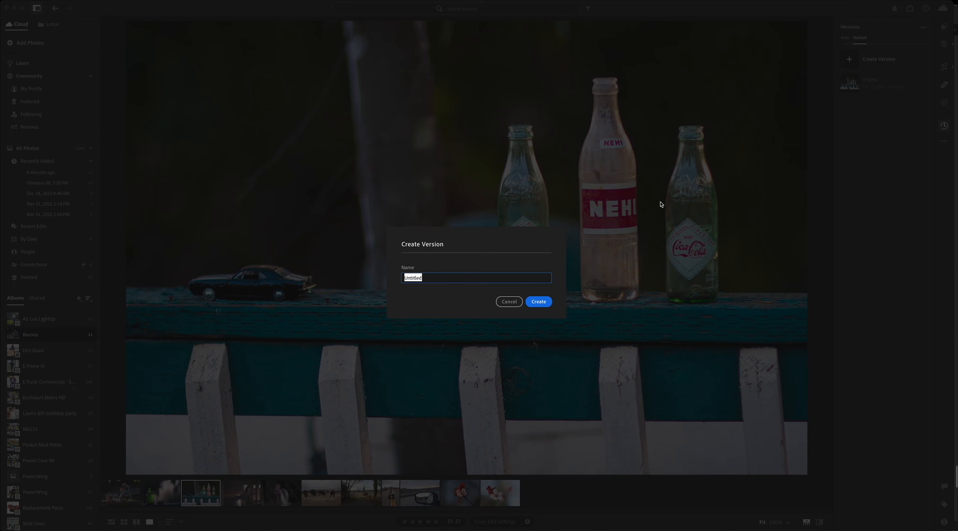
pyautogui.write('Contrasy')
pyautogui.press('Return')
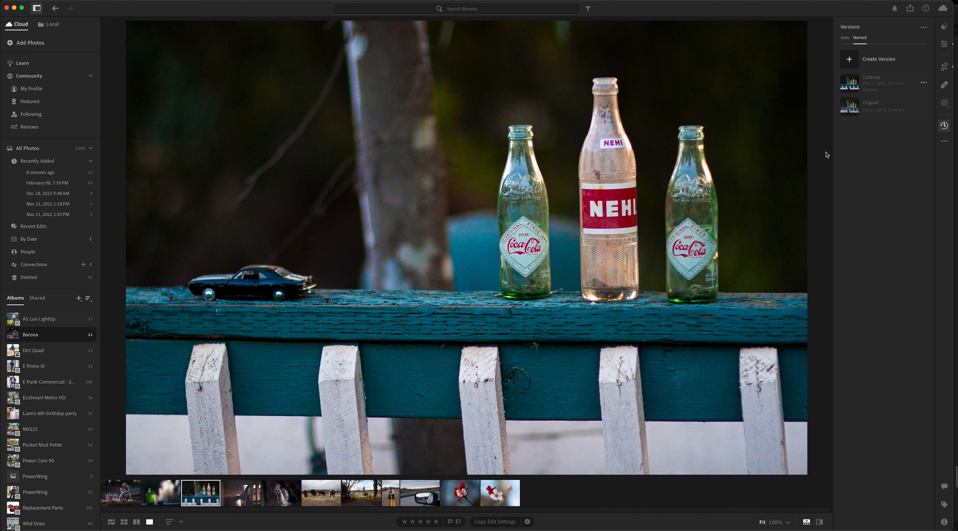
pyautogui.moveTo(852, 109)
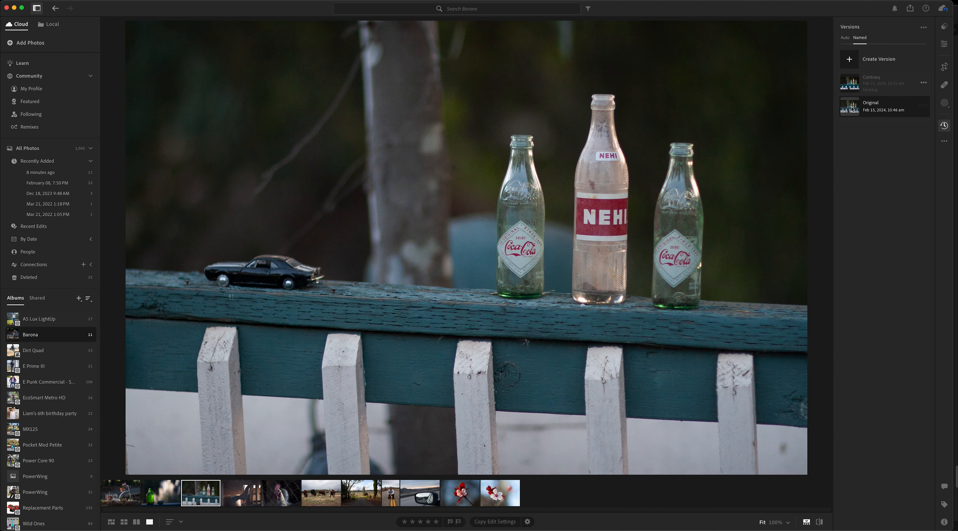
pyautogui.moveTo(854, 87)
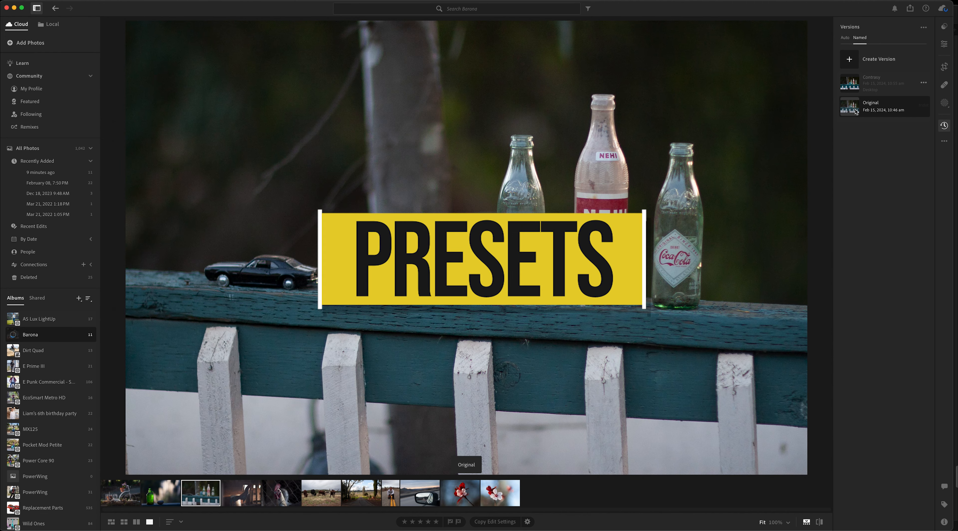
# Step: Preview the recommended presets on the bottles photo and apply the one with muted greens and a dark vignette
pyautogui.click(944, 125)
pyautogui.click(944, 27)
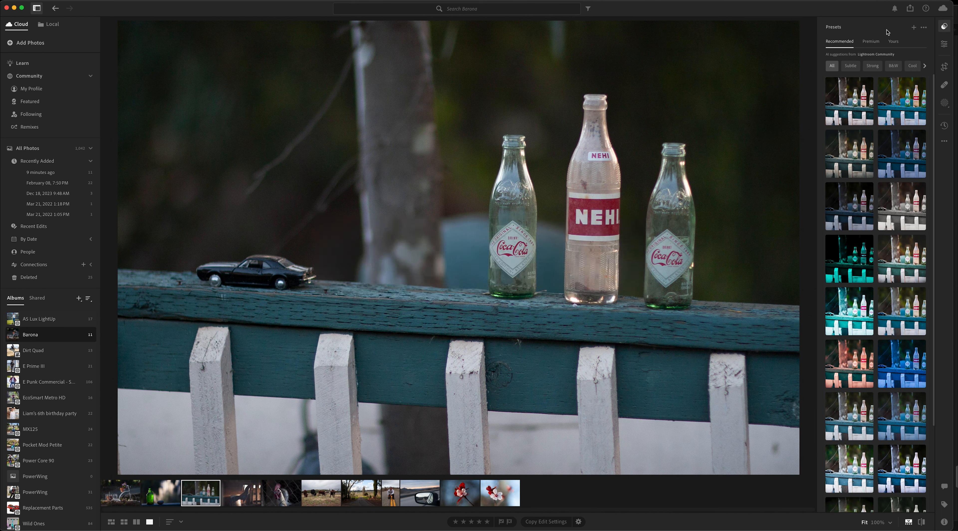
pyautogui.moveTo(852, 91)
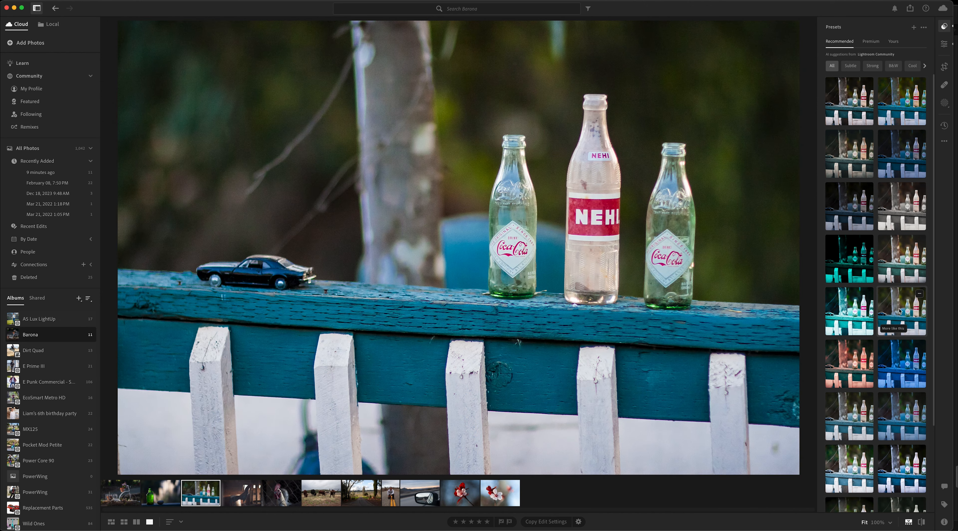
pyautogui.scroll(-3, 898, 311)
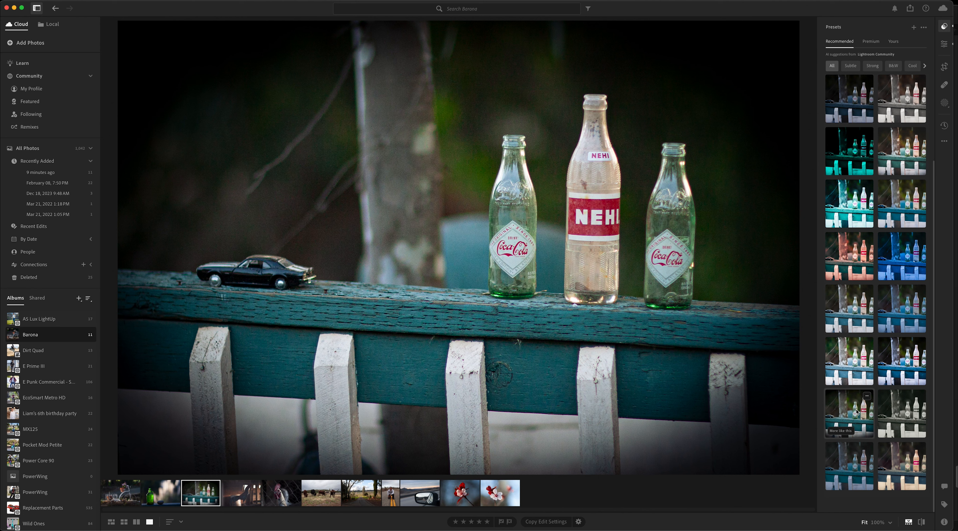
pyautogui.click(853, 410)
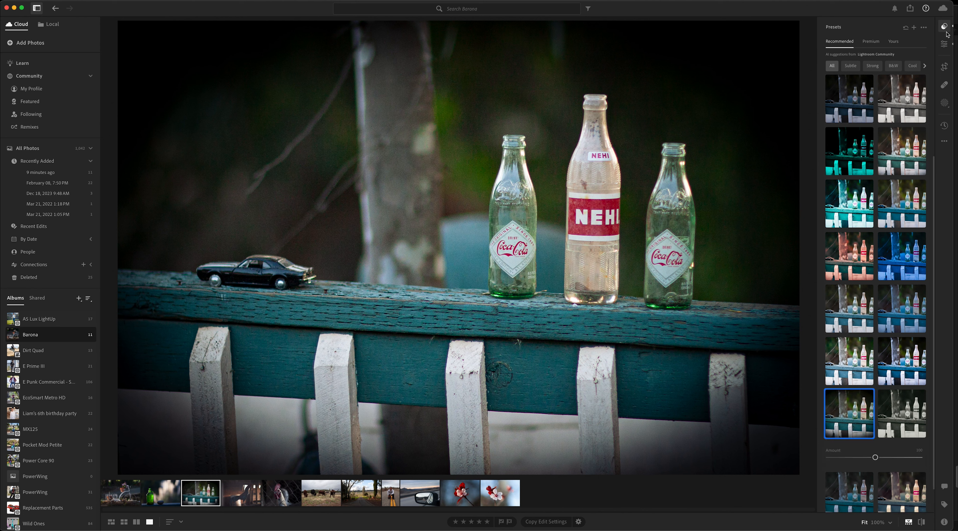
# Step: Lower the photo's highlights to about -35 and soften its vignette to -54
pyautogui.click(944, 44)
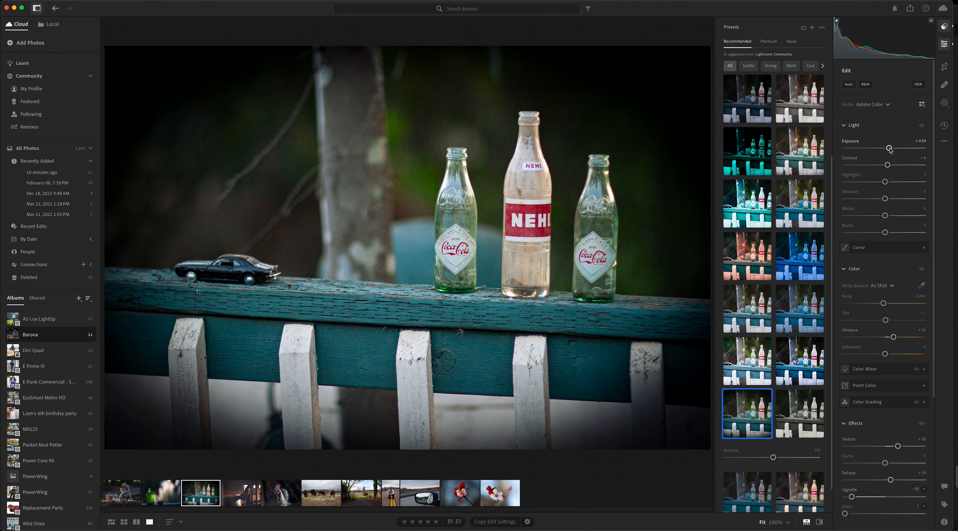
pyautogui.moveTo(884, 182); pyautogui.dragTo(870, 182)
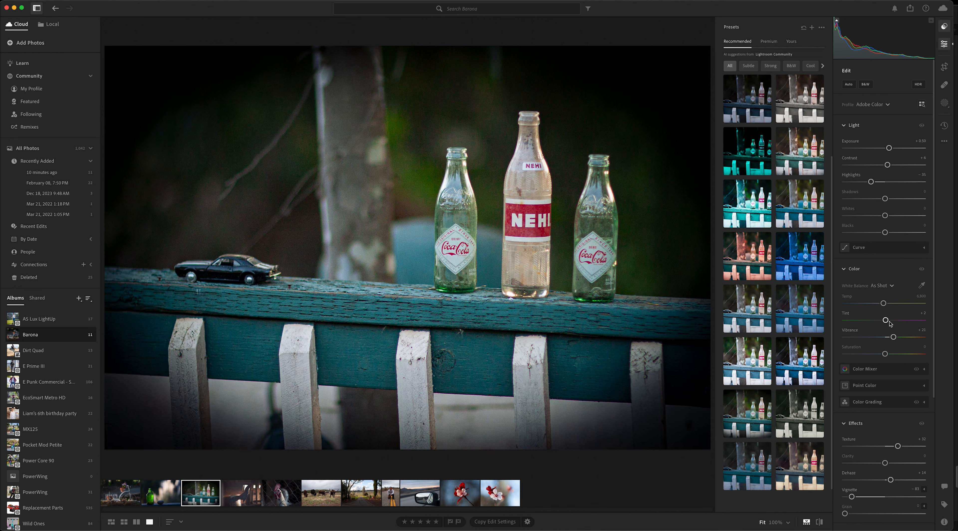
pyautogui.scroll(-2, 908, 397)
pyautogui.scroll(-1, 908, 396)
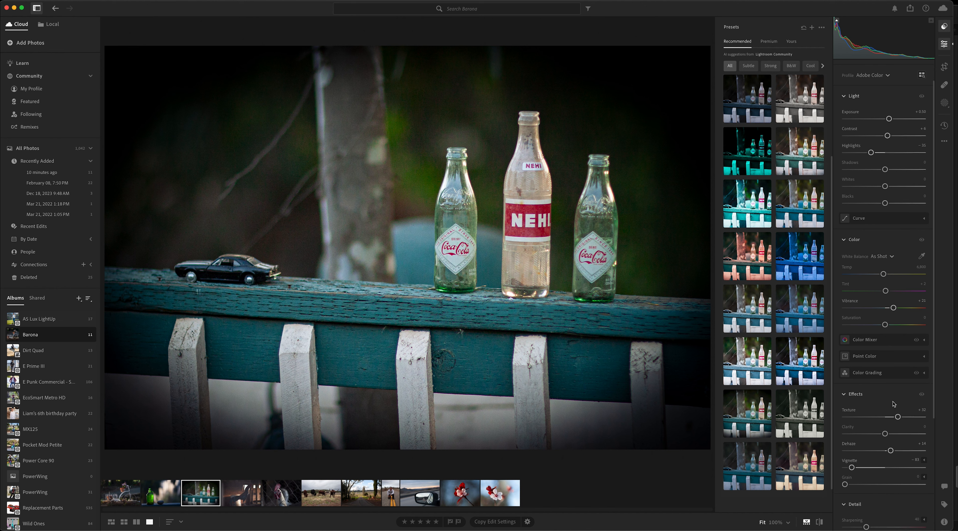
pyautogui.moveTo(852, 468); pyautogui.dragTo(864, 468)
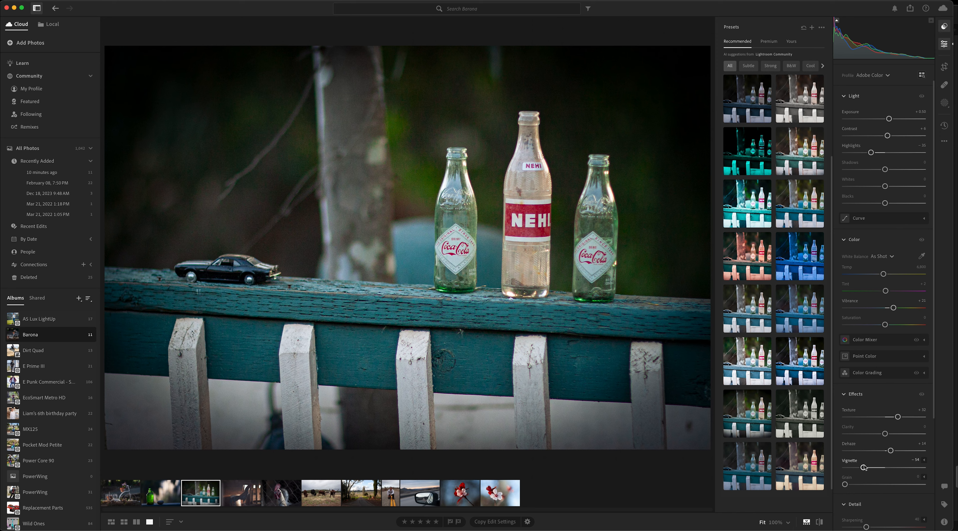
# Step: Straighten the bottles photo so the fence rail is level, and apply the crop
pyautogui.click(944, 66)
pyautogui.moveTo(886, 108); pyautogui.dragTo(883, 106)
pyautogui.doubleClick(701, 114)
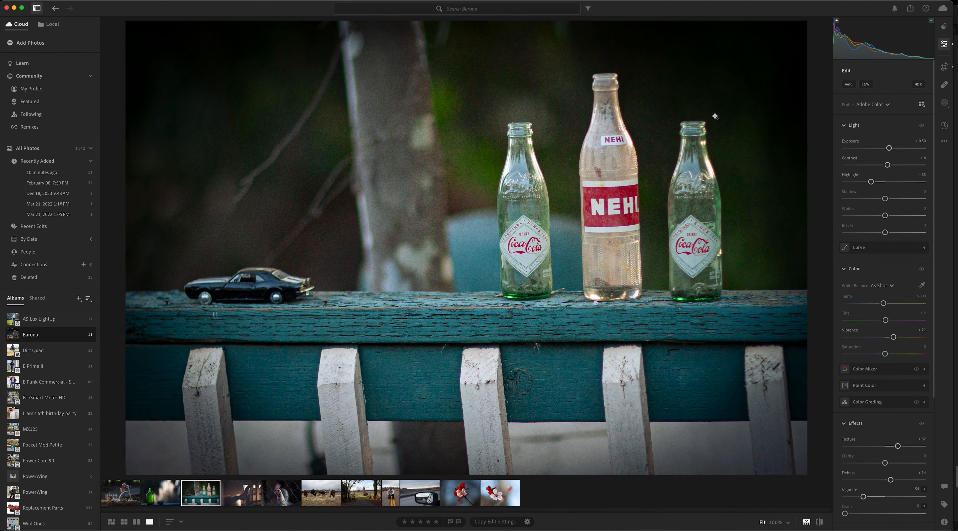
# Step: Save the current edits as a named version called contrast2
pyautogui.click(943, 126)
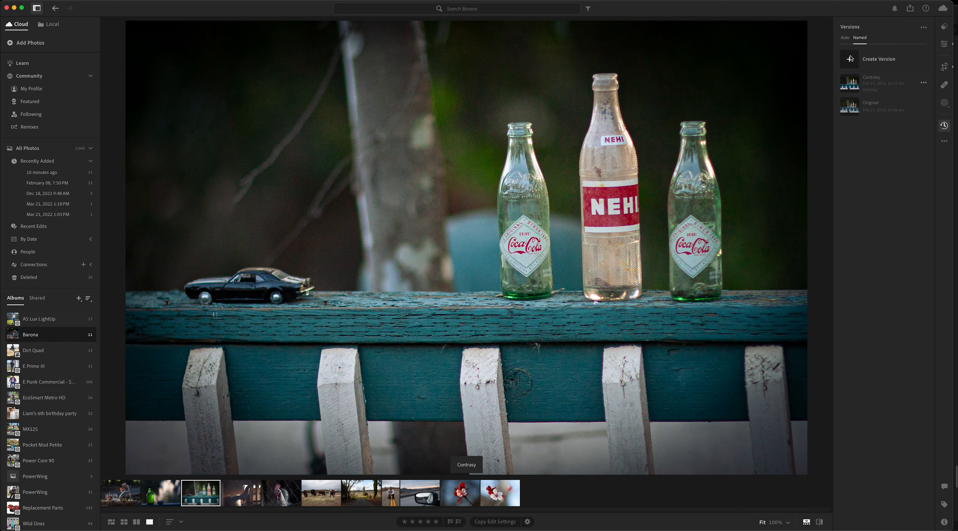
pyautogui.click(849, 60)
pyautogui.write('contrast2')
pyautogui.press('Return')
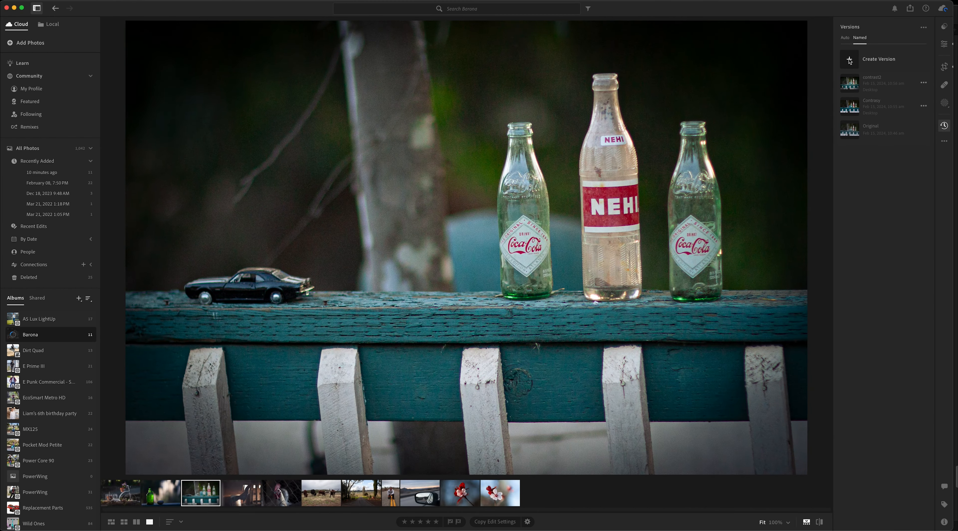
# Step: Compare the bottles photo's saved versions Contrasy, contrast2 and Original by previewing each one
pyautogui.click(850, 108)
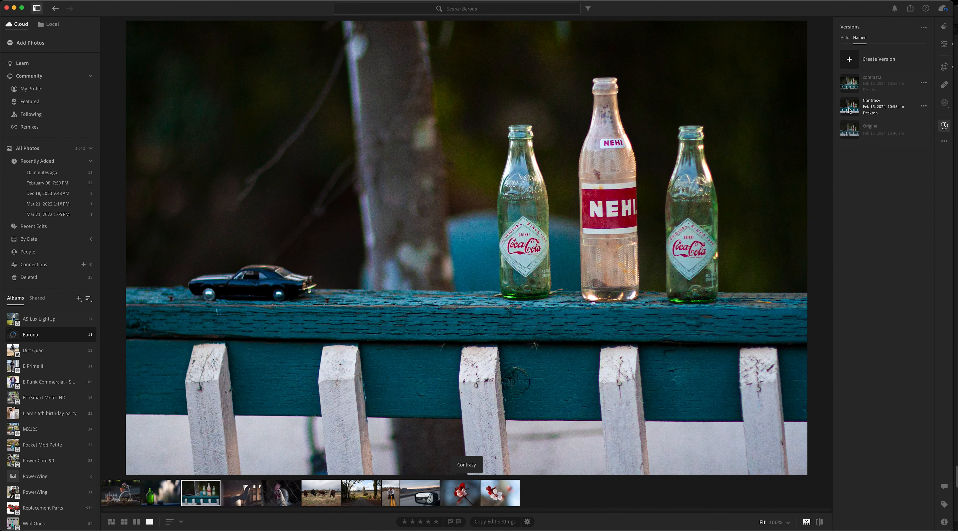
pyautogui.click(849, 84)
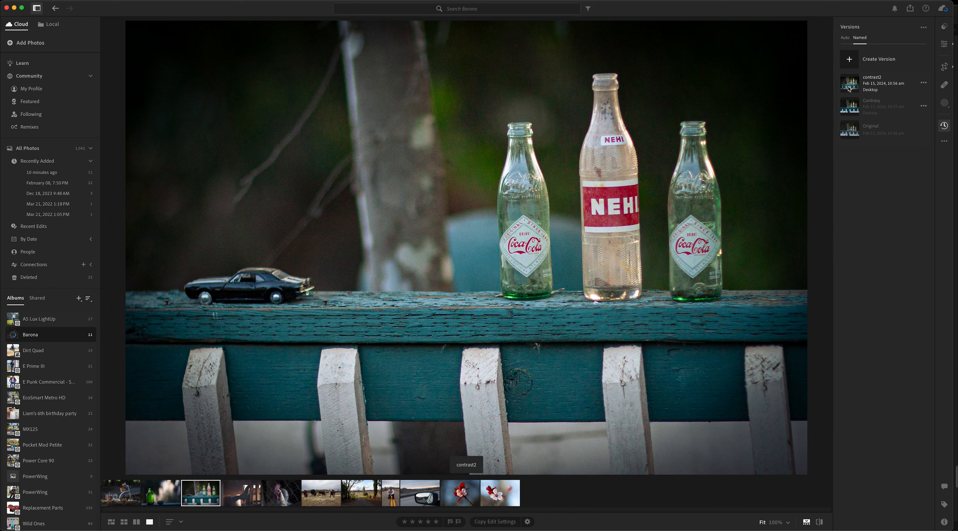
pyautogui.click(849, 129)
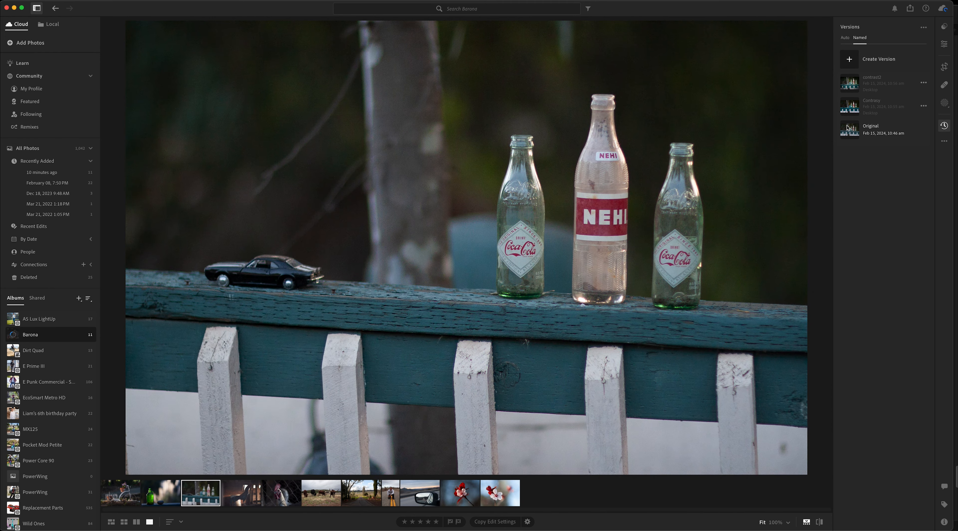
pyautogui.click(851, 106)
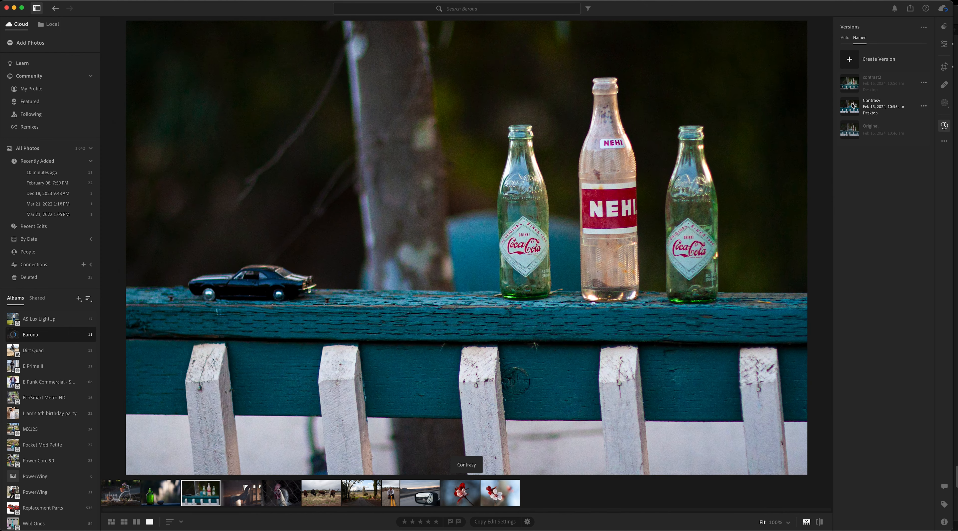
pyautogui.click(854, 128)
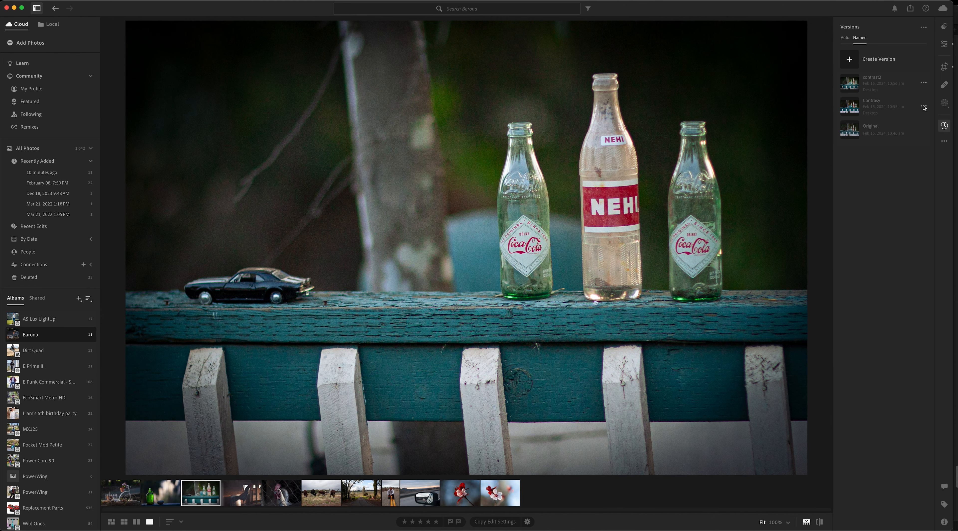
# Step: Preview the recommended B&W presets on the bottles photo and apply the high-contrast one with a nearly black background
pyautogui.click(945, 26)
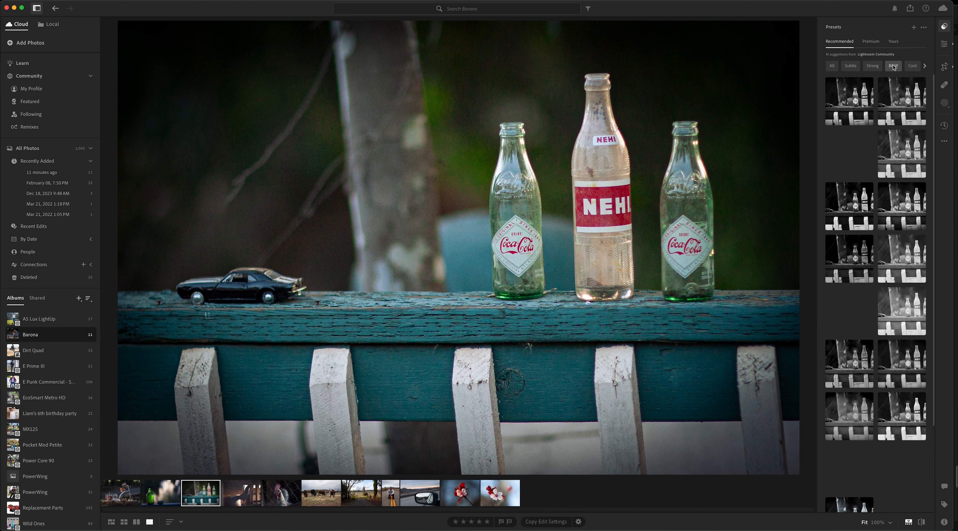
pyautogui.click(855, 93)
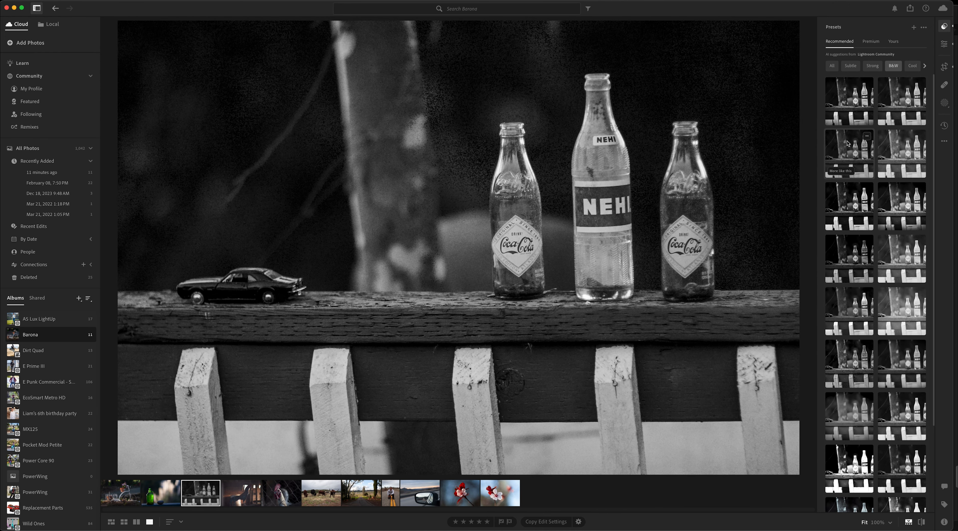
pyautogui.click(845, 152)
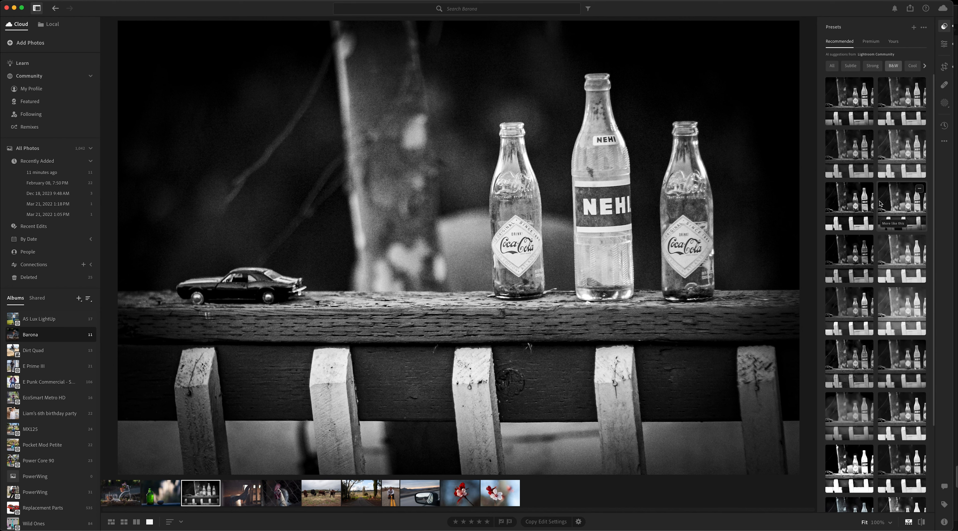
pyautogui.click(849, 211)
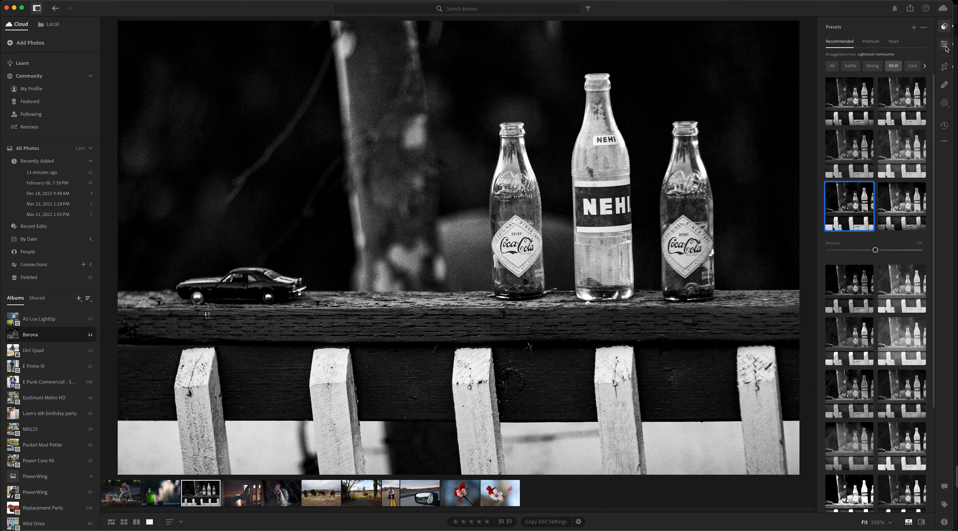
# Step: Reduce the black-and-white photo's highlights to about +12 and add visible film grain
pyautogui.click(945, 46)
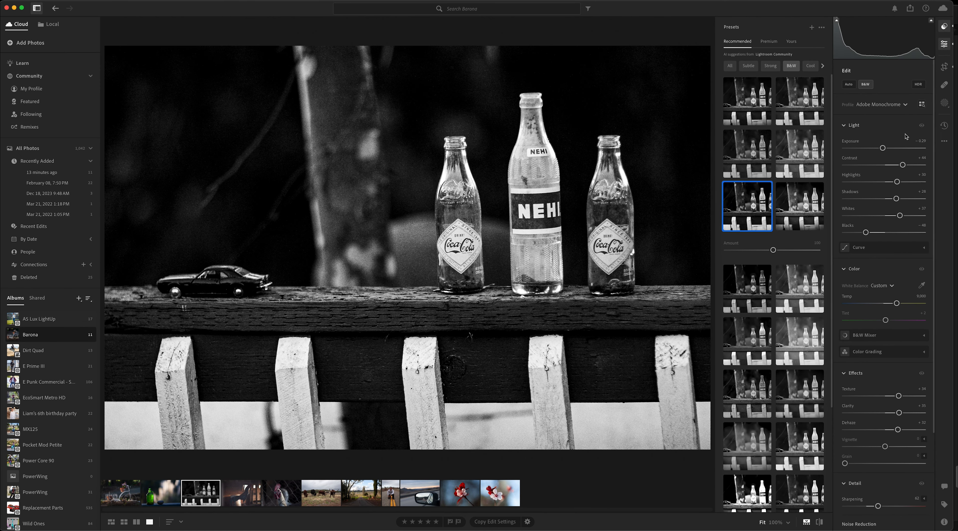
pyautogui.moveTo(897, 182); pyautogui.dragTo(891, 183)
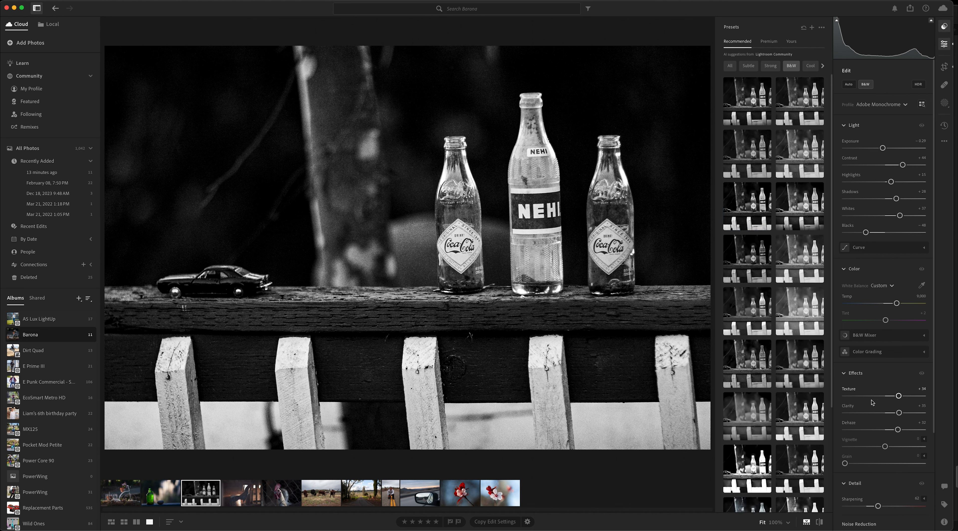
pyautogui.moveTo(845, 467); pyautogui.dragTo(922, 450)
# Step: Save the black-and-white edits as a named version called BW, and compare it with the Contrasy version
pyautogui.click(944, 126)
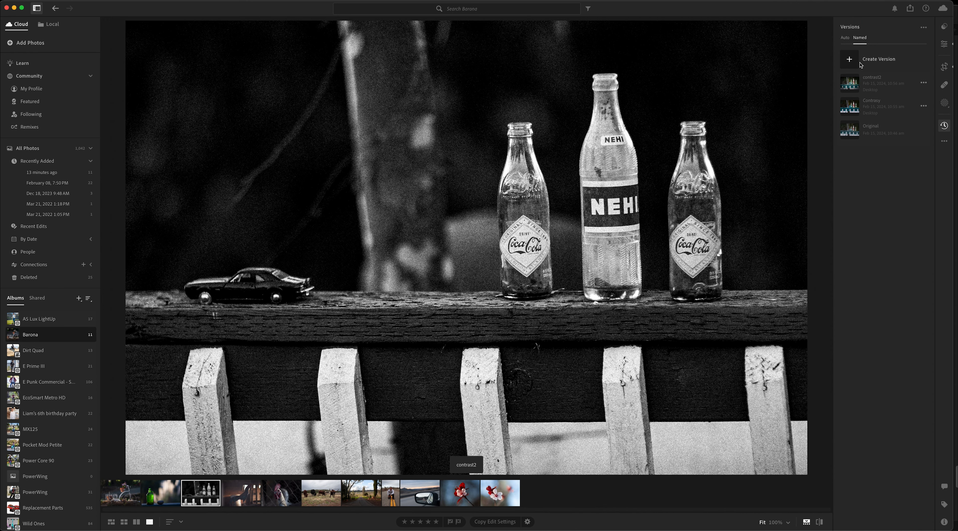
pyautogui.click(851, 61)
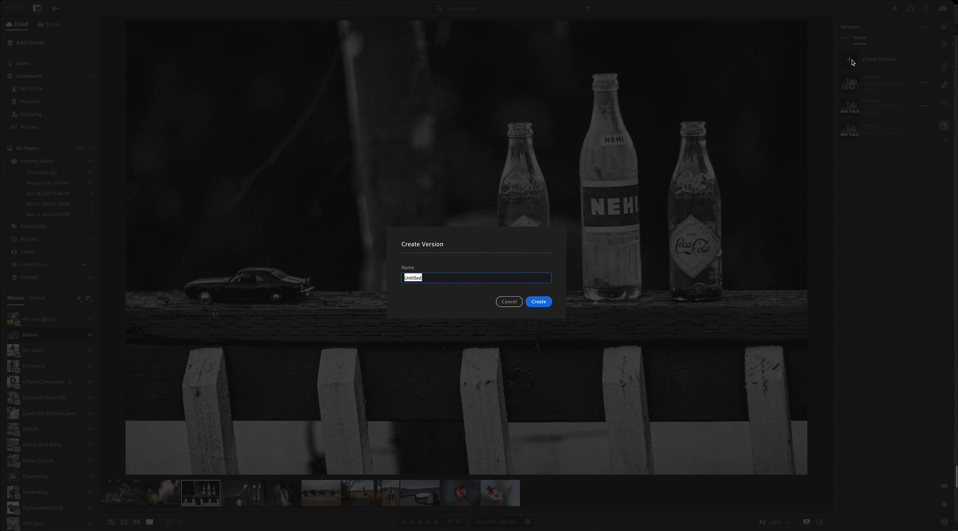
pyautogui.write('bw')
pyautogui.press('Return')
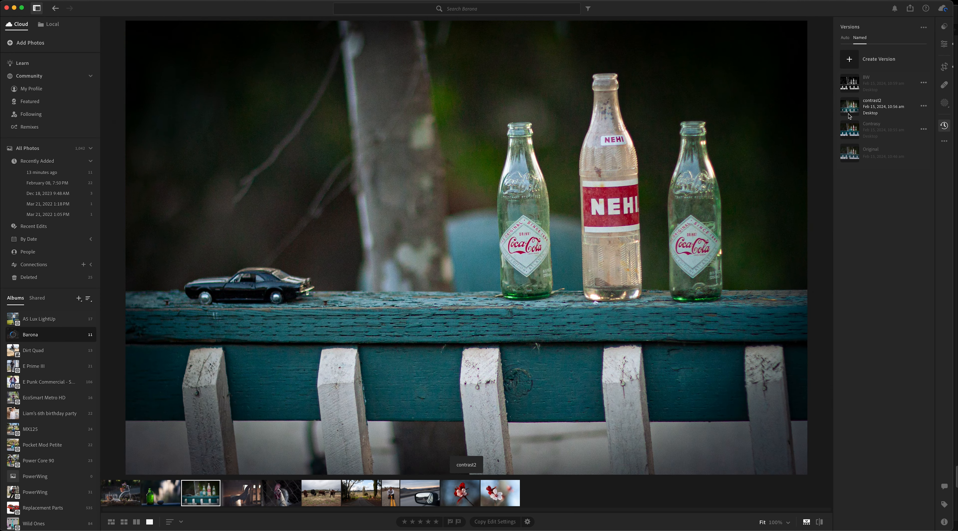
pyautogui.click(848, 80)
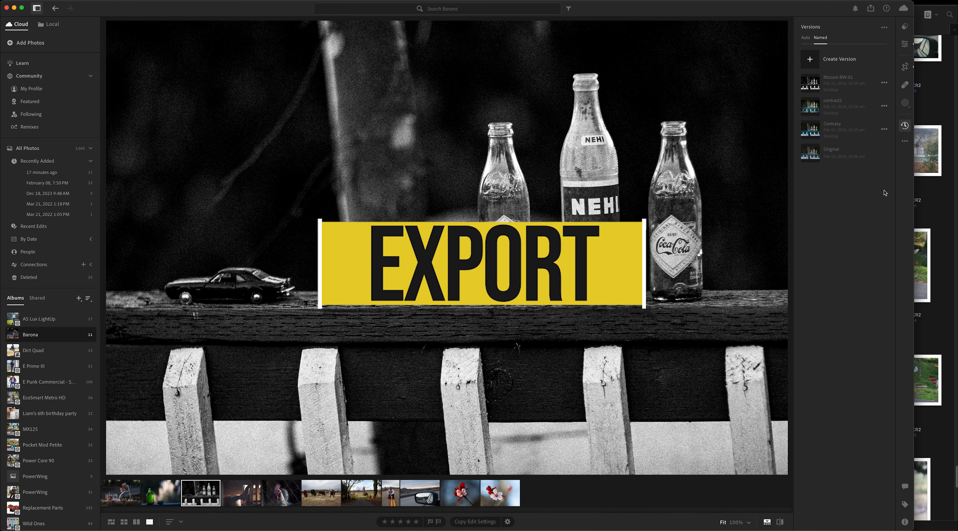
# Step: Select the black-and-white version and start an export with its settings
pyautogui.click(887, 122)
pyautogui.click(866, 82)
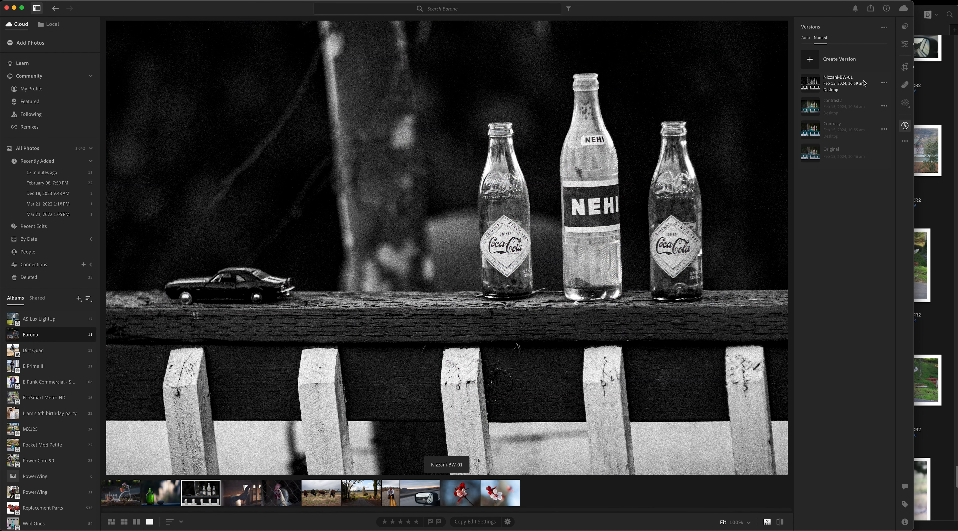
pyautogui.click(884, 84)
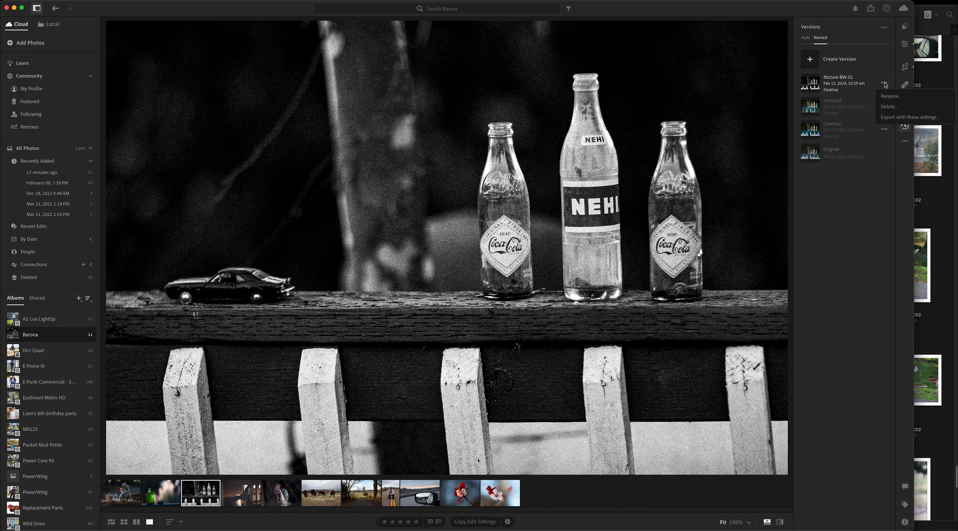
pyautogui.click(899, 118)
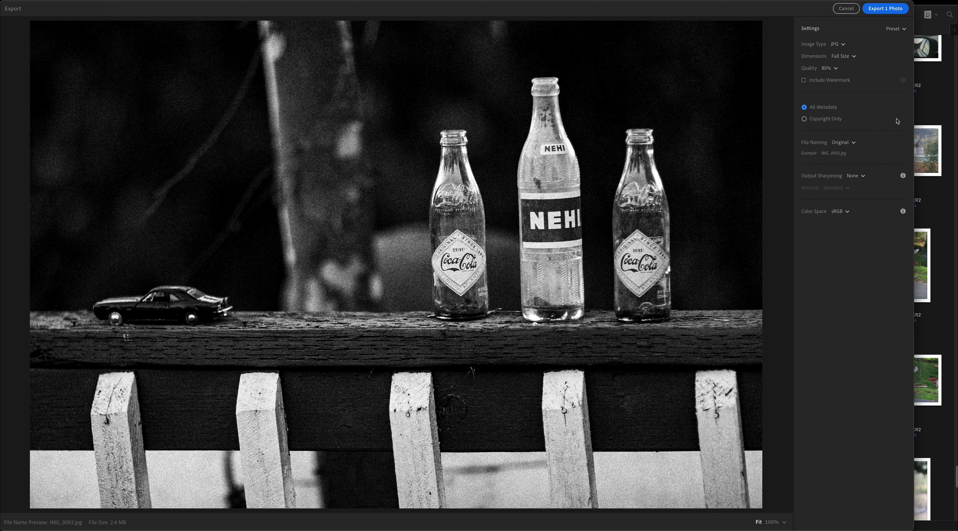
# Step: Set the export's file naming to a custom name made of the photographer's first name followed by -BW-
pyautogui.click(853, 144)
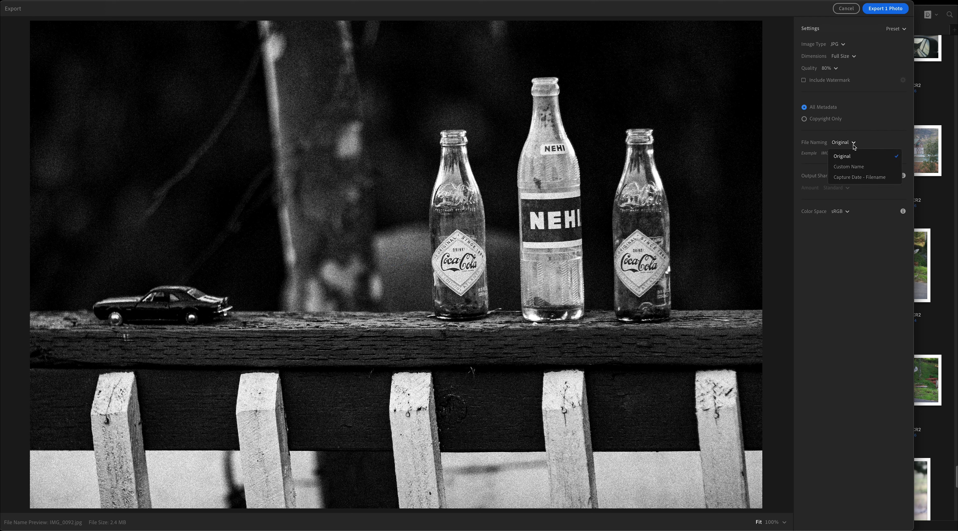
pyautogui.click(849, 167)
pyautogui.doubleClick(851, 153)
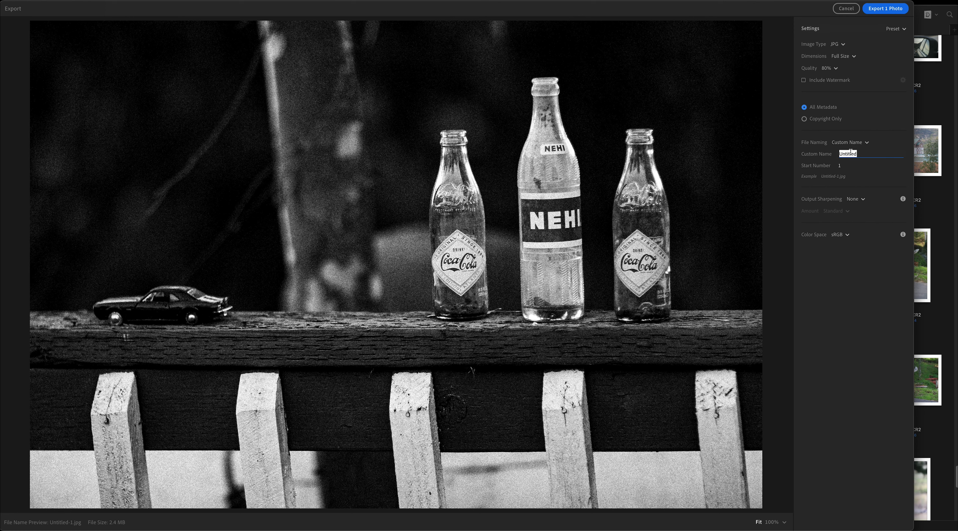
pyautogui.write('Noam-BW-')
# Step: Export the photo as a full-size JPG into the STUDENT WORK folder inside P&V I on the desktop
pyautogui.click(882, 12)
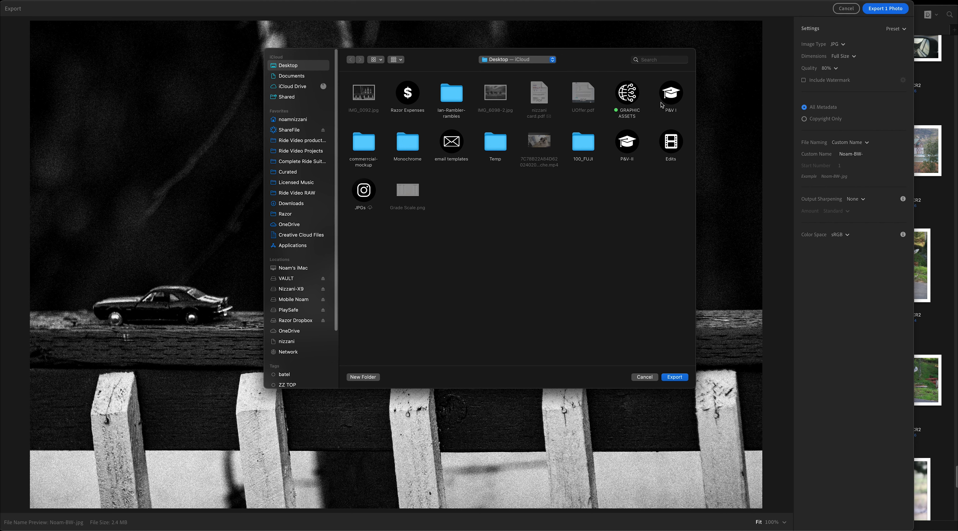
pyautogui.doubleClick(670, 93)
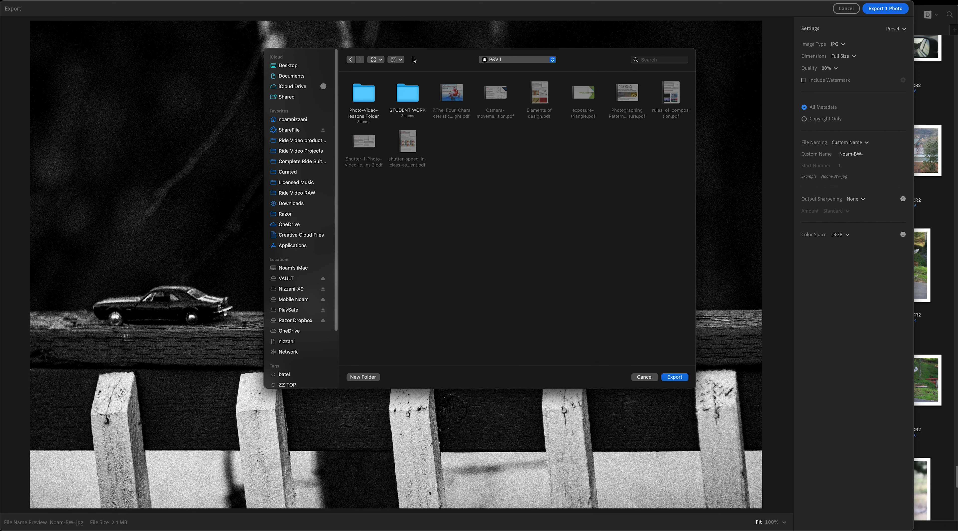
pyautogui.doubleClick(407, 93)
pyautogui.click(675, 378)
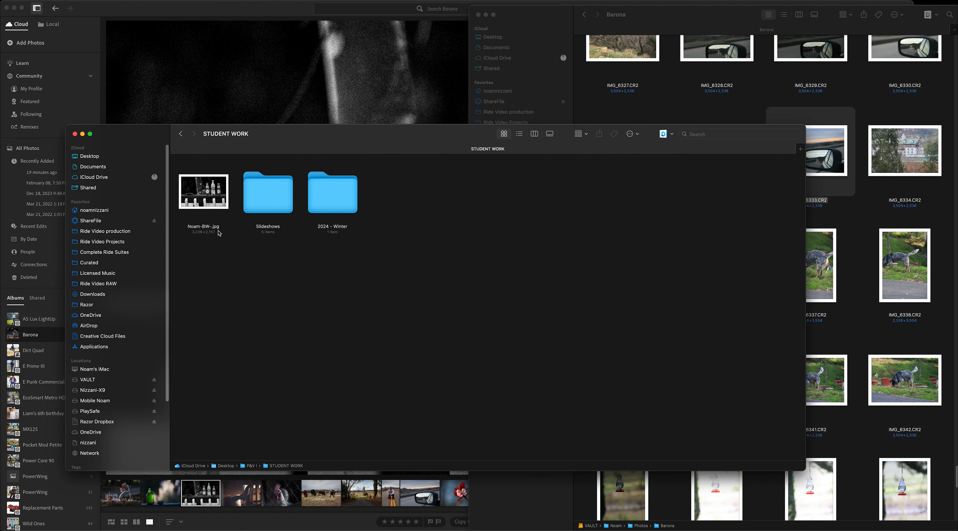
# Step: Preview the exported JPG and check its file information in Finder, and return to Lightroom
pyautogui.click(198, 191)
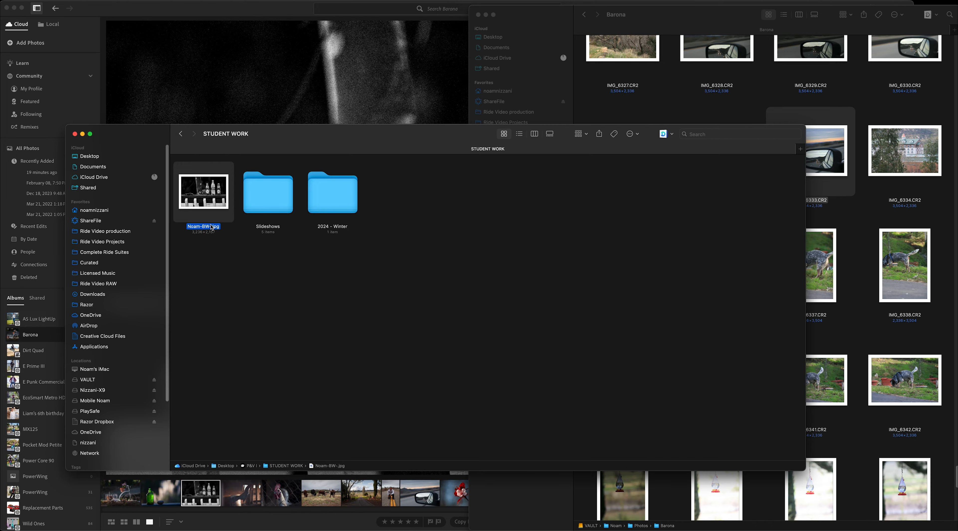
pyautogui.press('space')
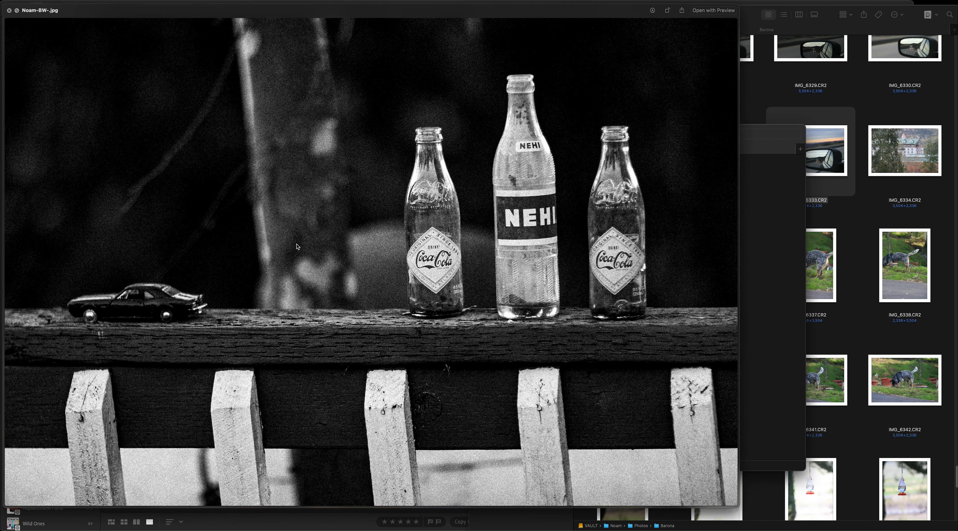
pyautogui.press('space')
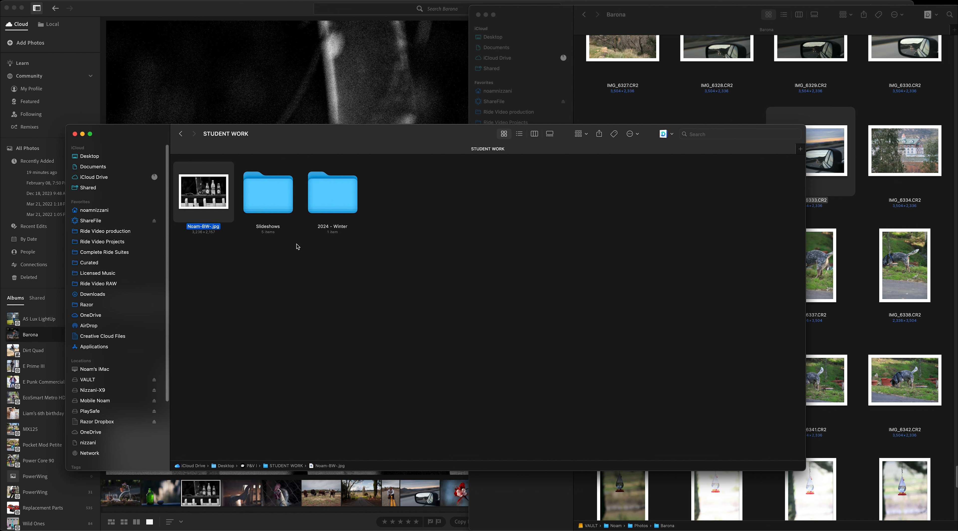
pyautogui.press('super+i')
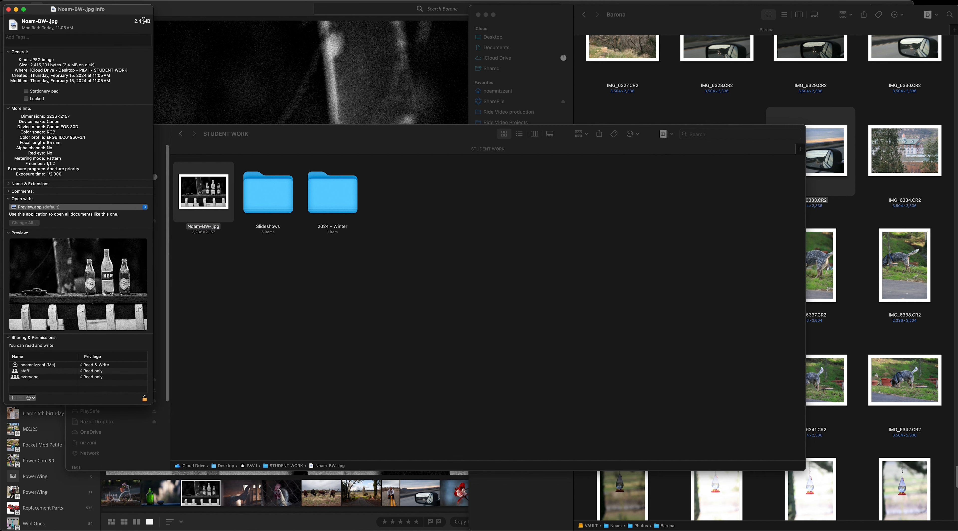
pyautogui.click(8, 10)
pyautogui.click(304, 77)
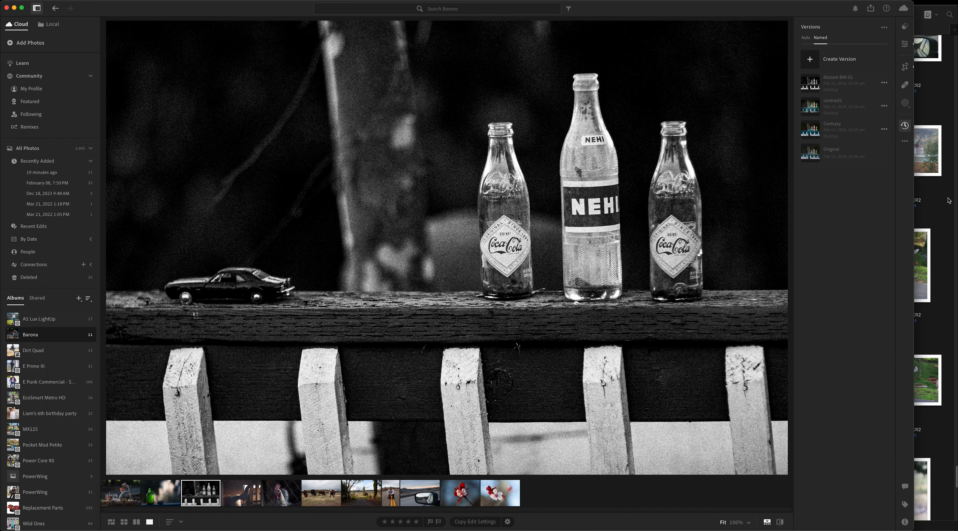
# Step: Select the bottles photo's Contrasy version and start an export with its settings
pyautogui.click(815, 131)
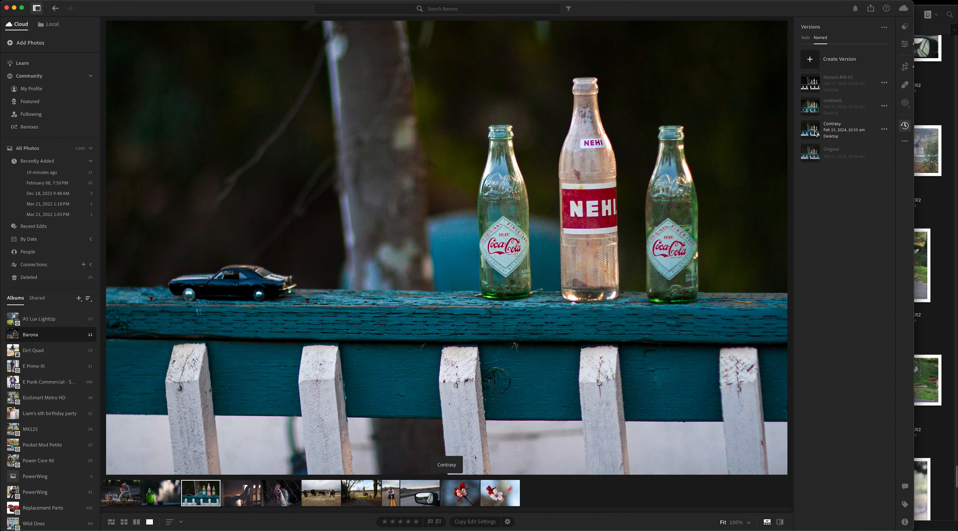
pyautogui.click(811, 110)
pyautogui.click(810, 126)
pyautogui.click(885, 129)
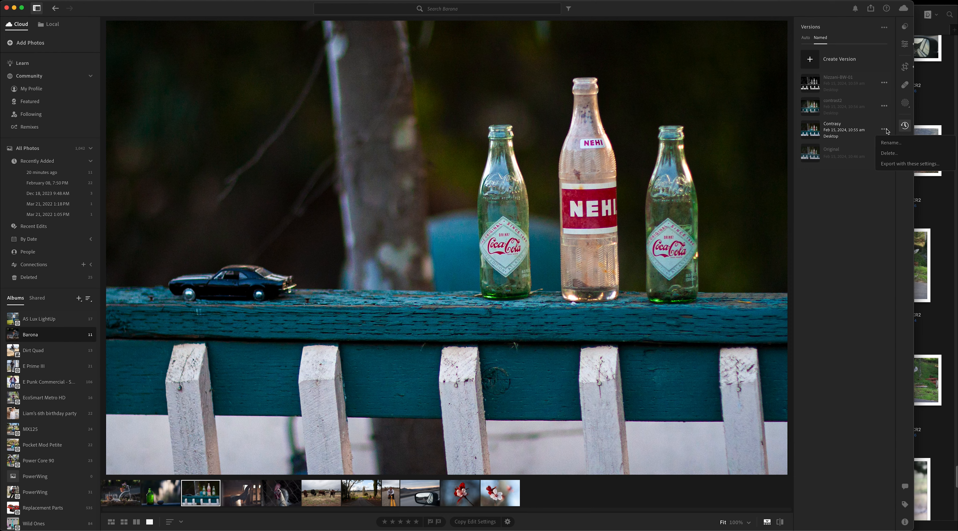
pyautogui.click(894, 164)
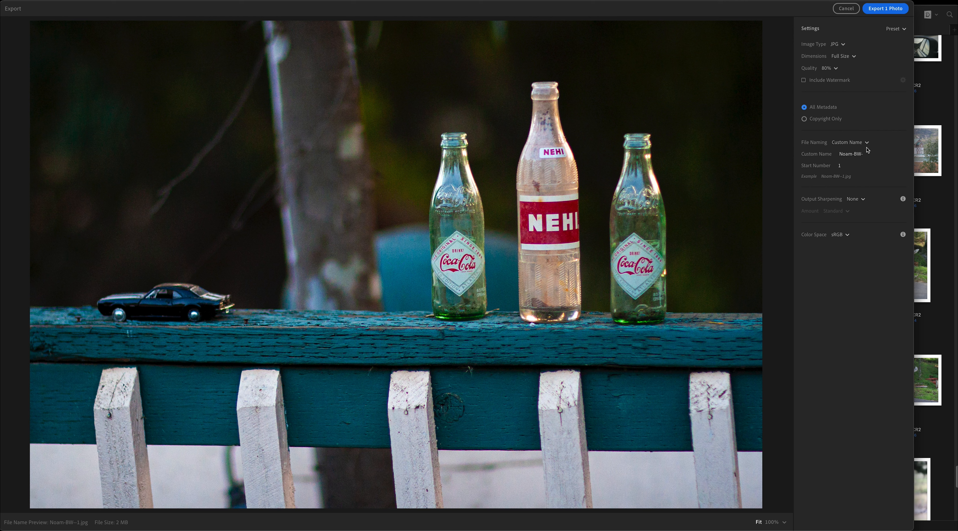
# Step: Set the custom file name to the photographer's first name followed by -Color-Contrast- and export the JPG into the STUDENT WORK folder
pyautogui.click(855, 155)
pyautogui.doubleClick(857, 154)
pyautogui.write('Color-C')
pyautogui.write('ontrast-')
pyautogui.click(885, 10)
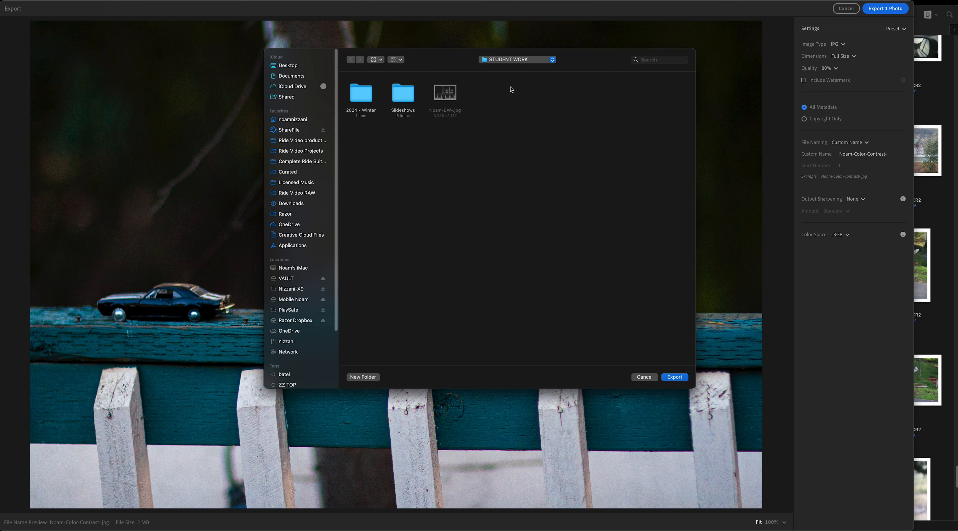
pyautogui.click(677, 378)
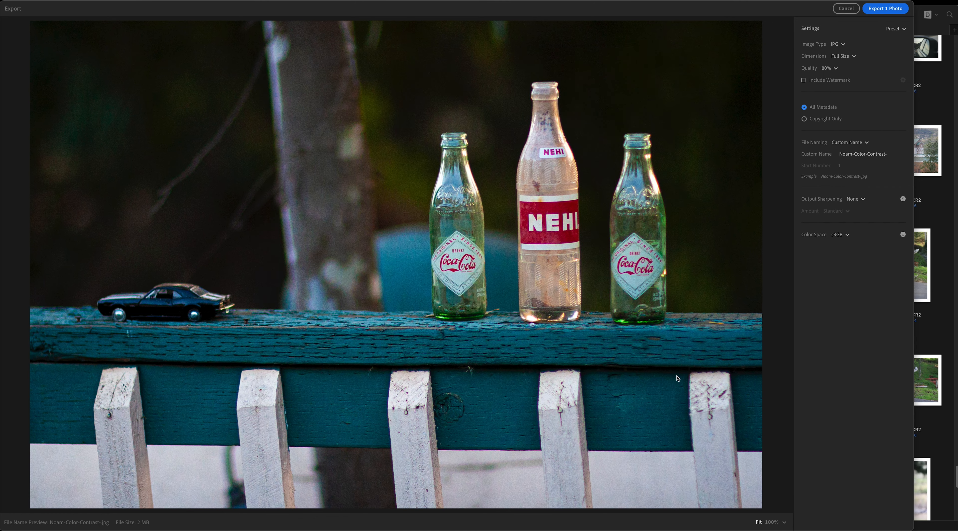
# Step: Preview the exported color JPG in Finder, compare it with the black-and-white export, and return to Lightroom
pyautogui.press('super+Tab')
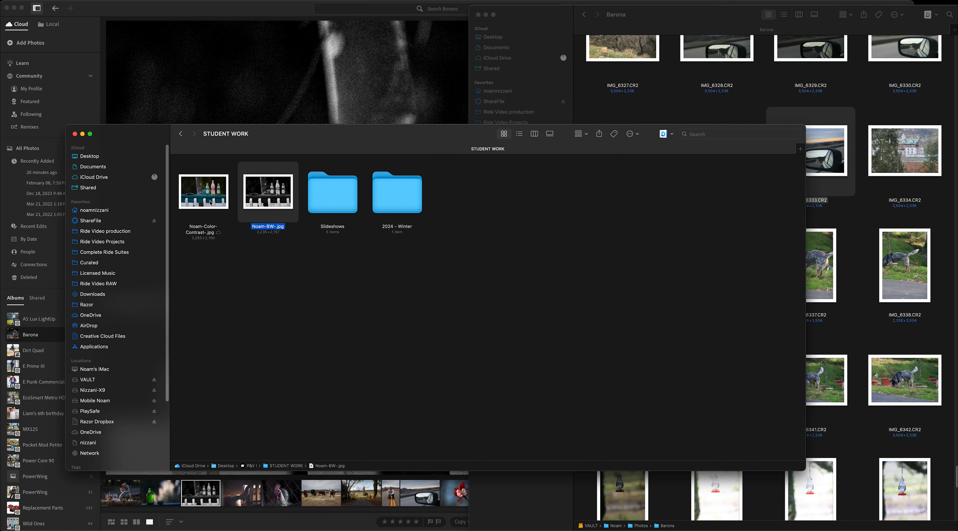
pyautogui.click(210, 203)
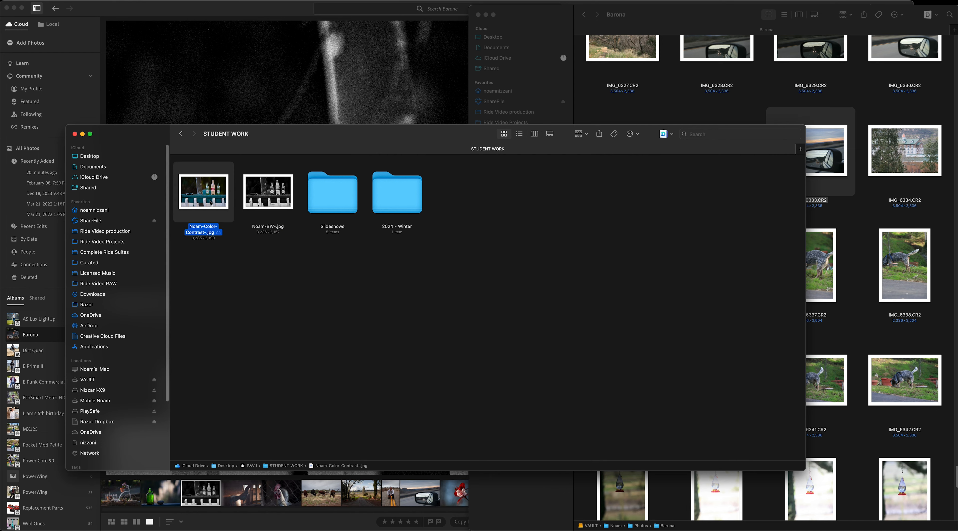
pyautogui.press('space')
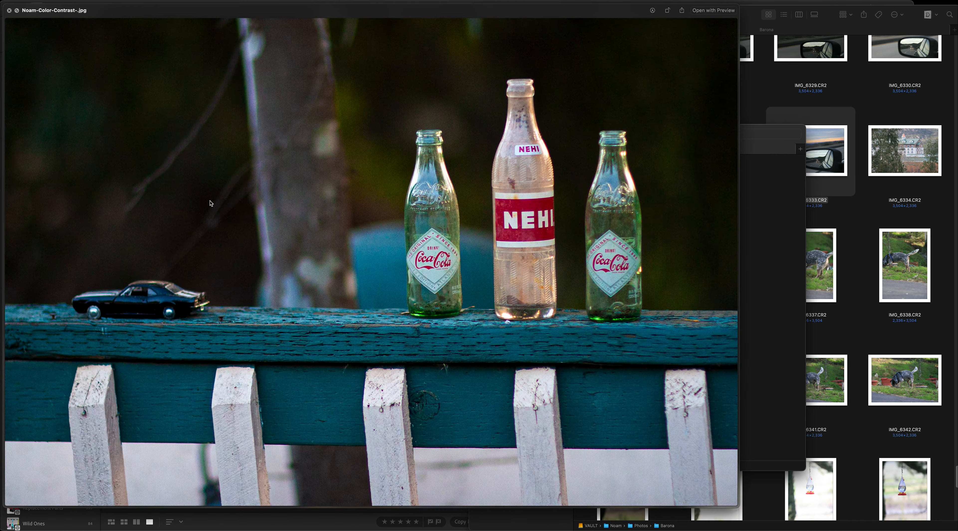
pyautogui.press('Up')
pyautogui.press('Down')
pyautogui.press('Up')
pyautogui.press('Down')
pyautogui.press('Up')
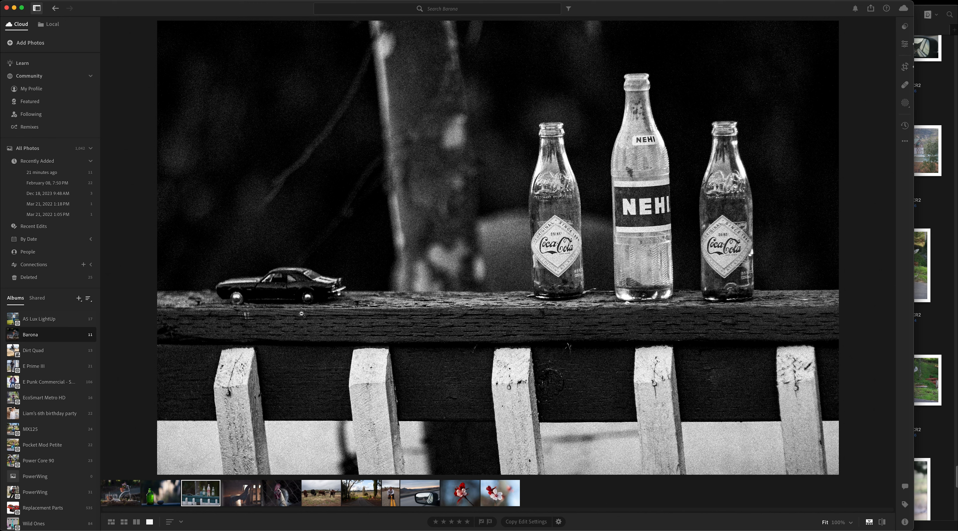
# Step: Open the car side-mirror photo from the Barona album in Detail view and show its Strong recommended presets
pyautogui.click(112, 526)
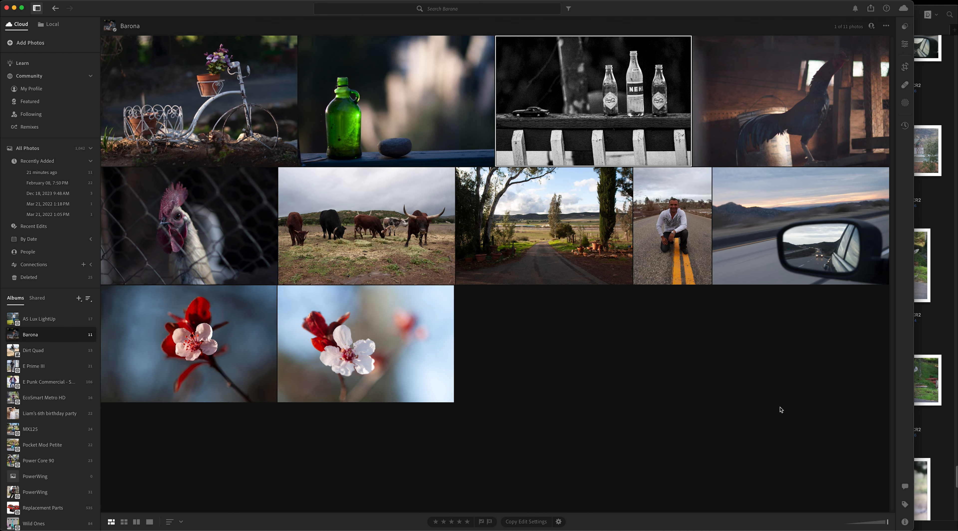
pyautogui.press('d')
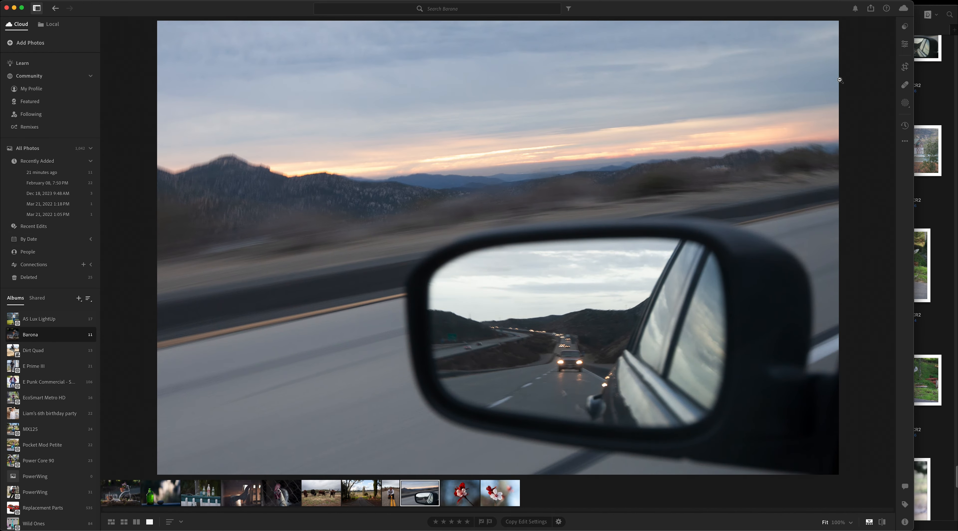
pyautogui.click(904, 26)
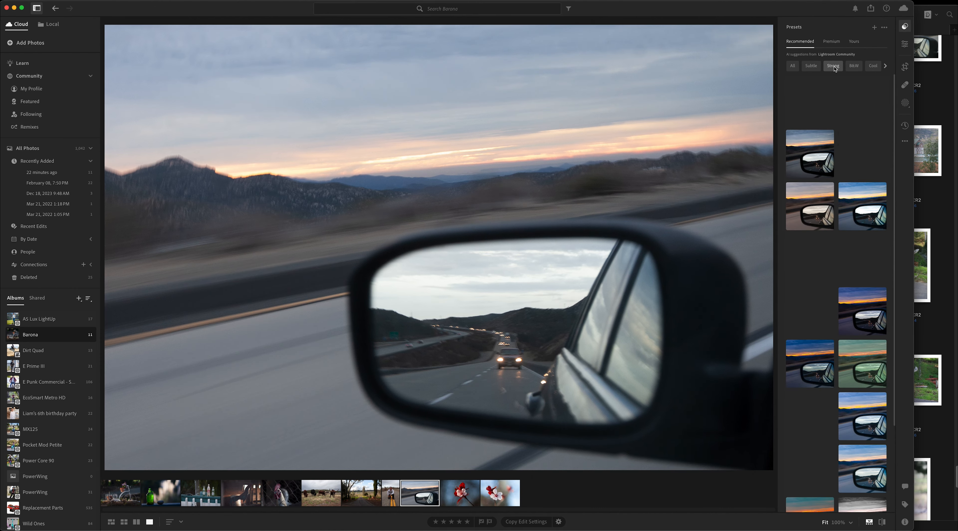
pyautogui.click(834, 69)
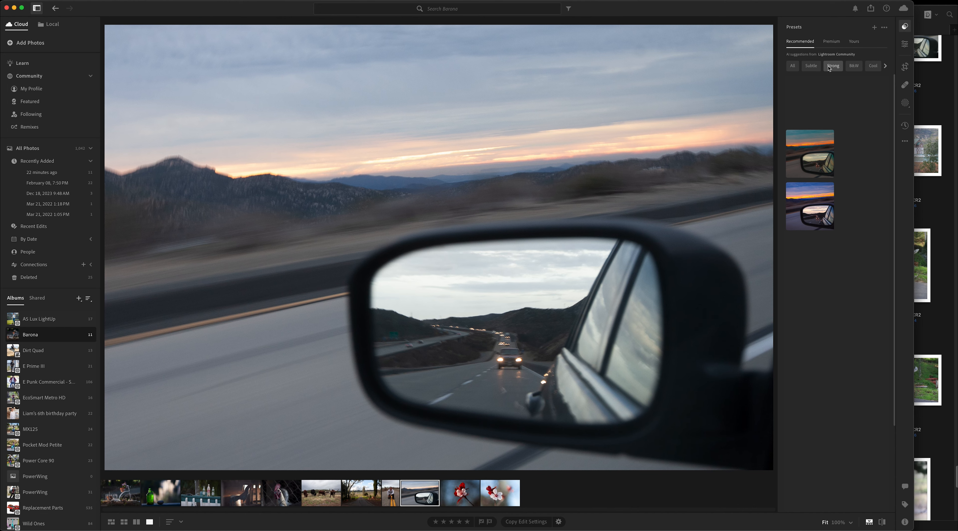
# Step: Try out several Strong recommended presets on the side-mirror photo and apply the dark, high-contrast blue one
pyautogui.click(855, 142)
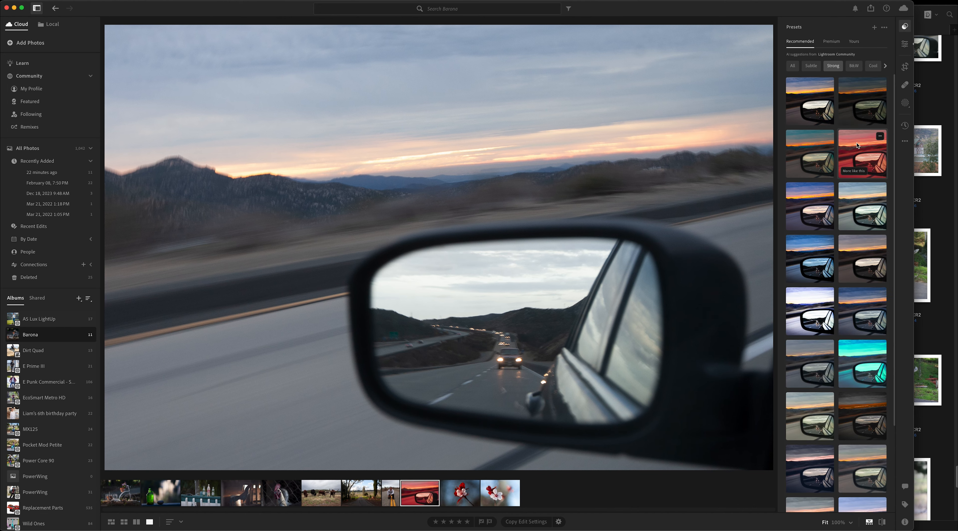
pyautogui.click(861, 96)
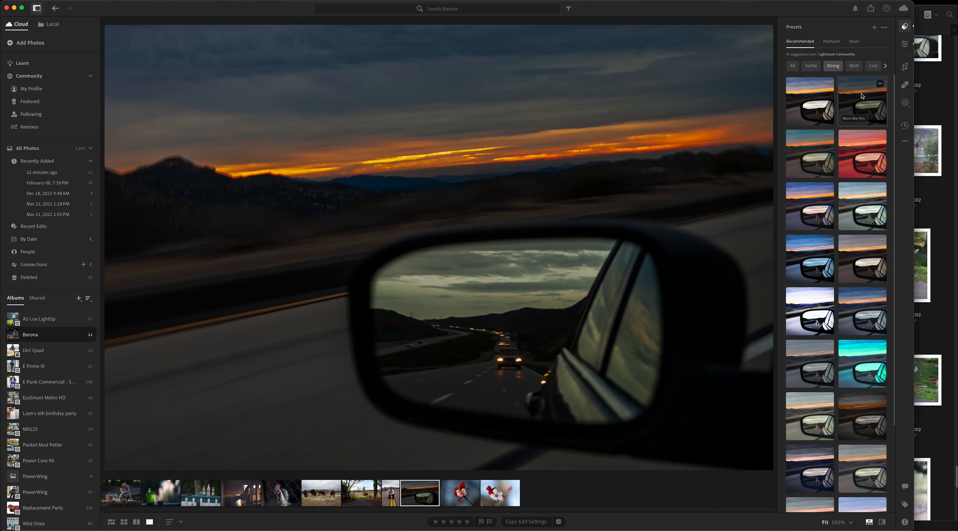
pyautogui.click(812, 102)
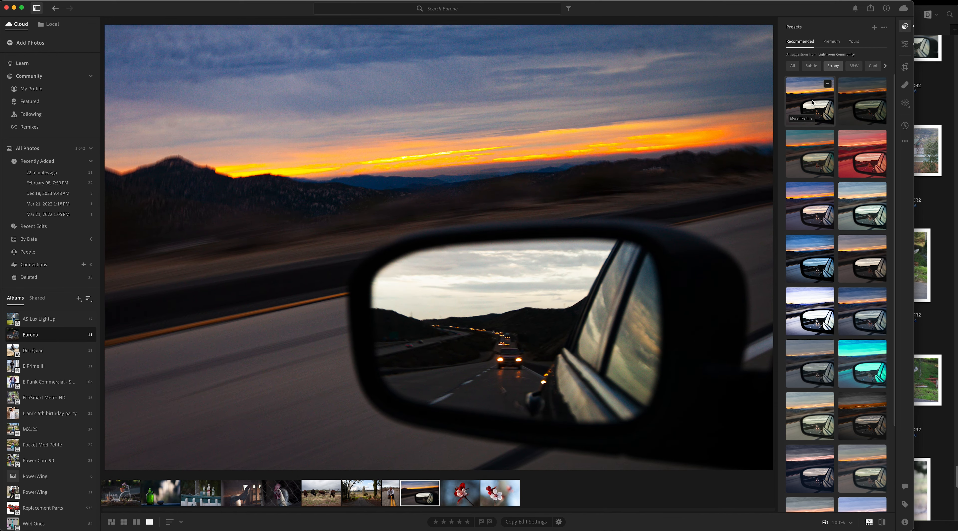
pyautogui.click(795, 208)
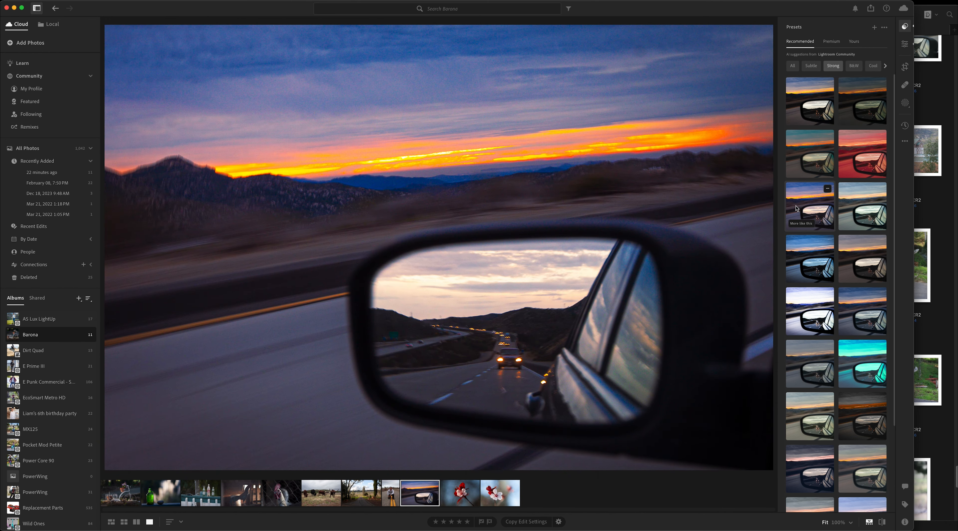
pyautogui.click(812, 99)
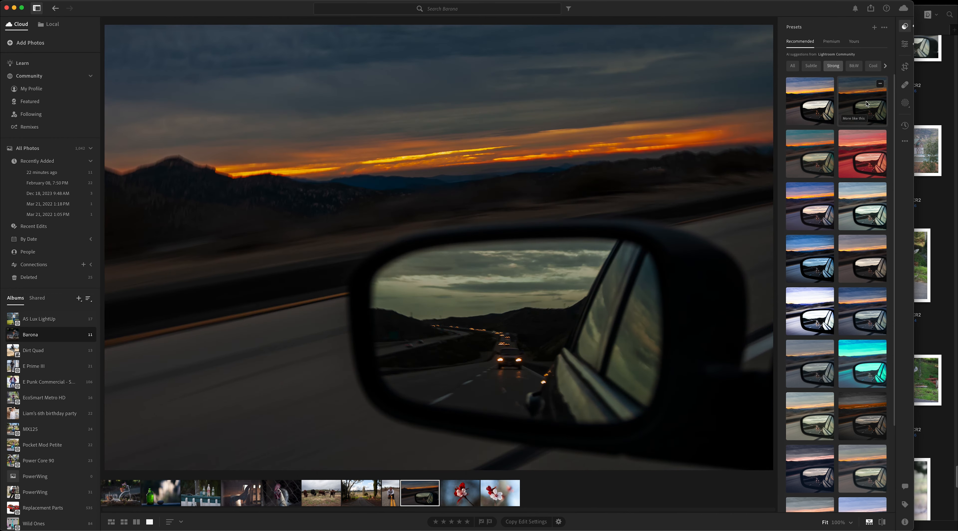
pyautogui.click(867, 153)
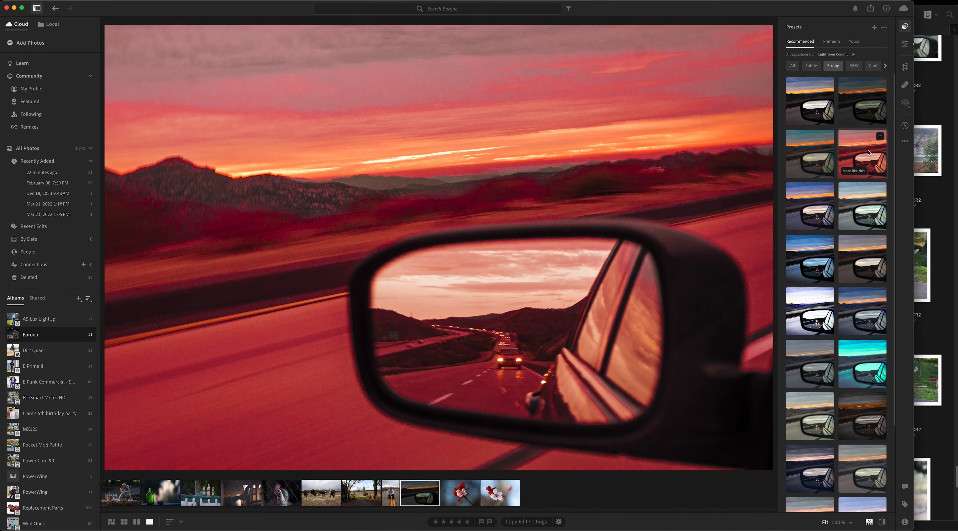
pyautogui.click(873, 203)
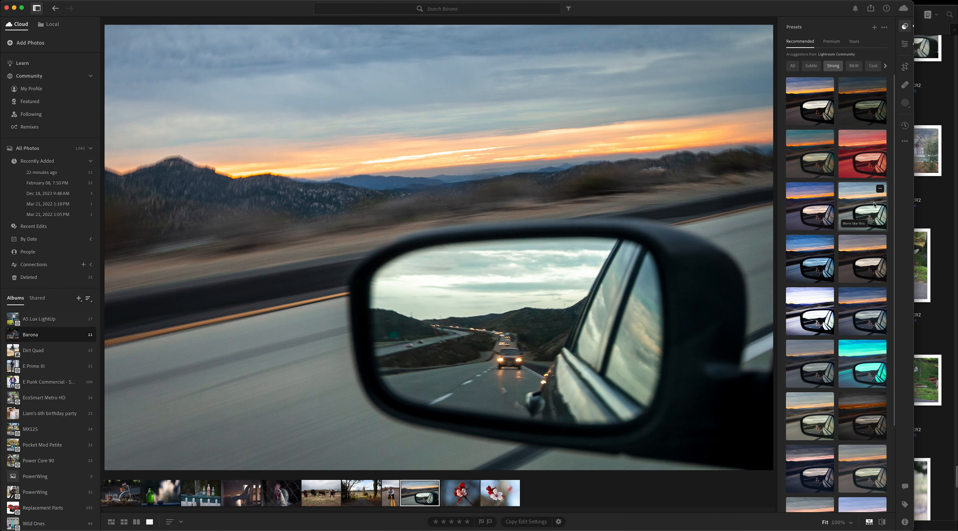
pyautogui.click(863, 110)
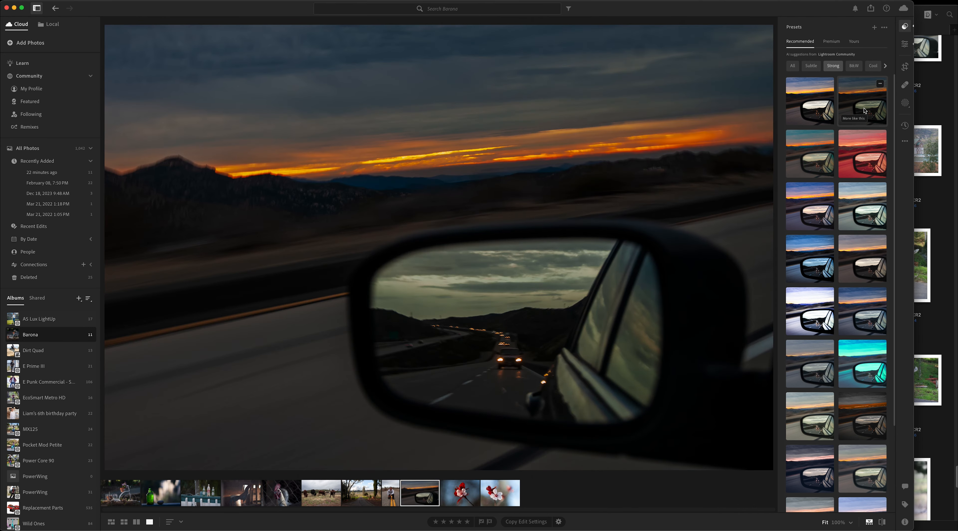
pyautogui.click(832, 88)
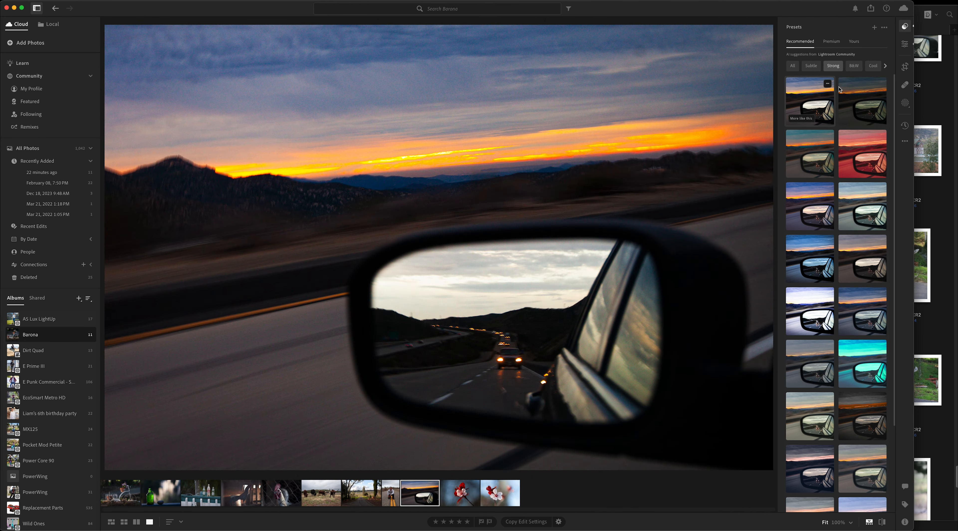
pyautogui.click(849, 89)
pyautogui.click(871, 142)
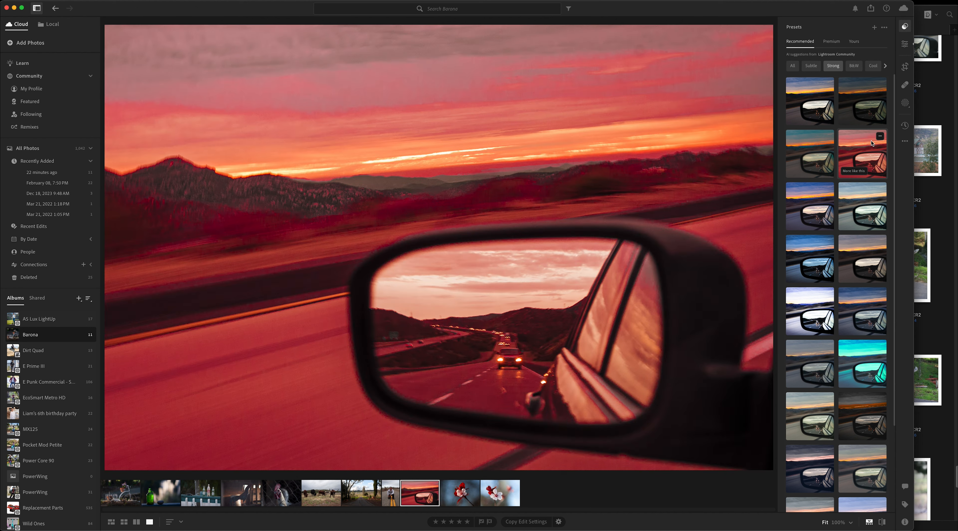
pyautogui.click(875, 211)
pyautogui.click(861, 97)
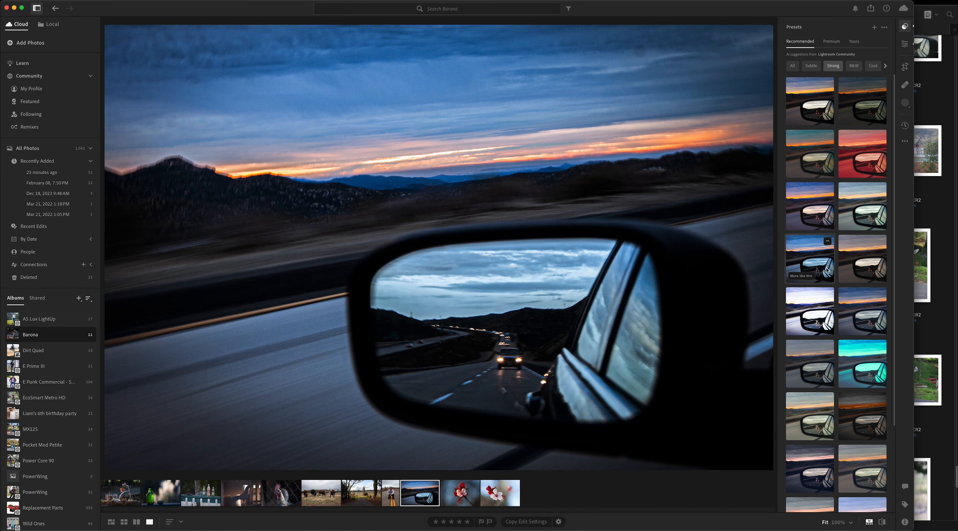
pyautogui.click(826, 270)
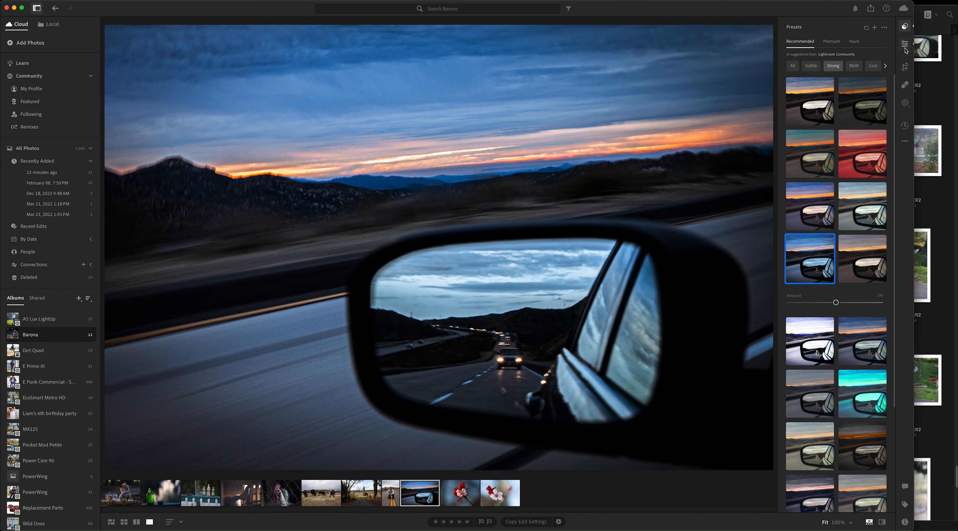
# Step: Raise the mirror photo's Exposure to about +0.95, increase Blacks, and cool the Temp to about 4,407
pyautogui.click(905, 44)
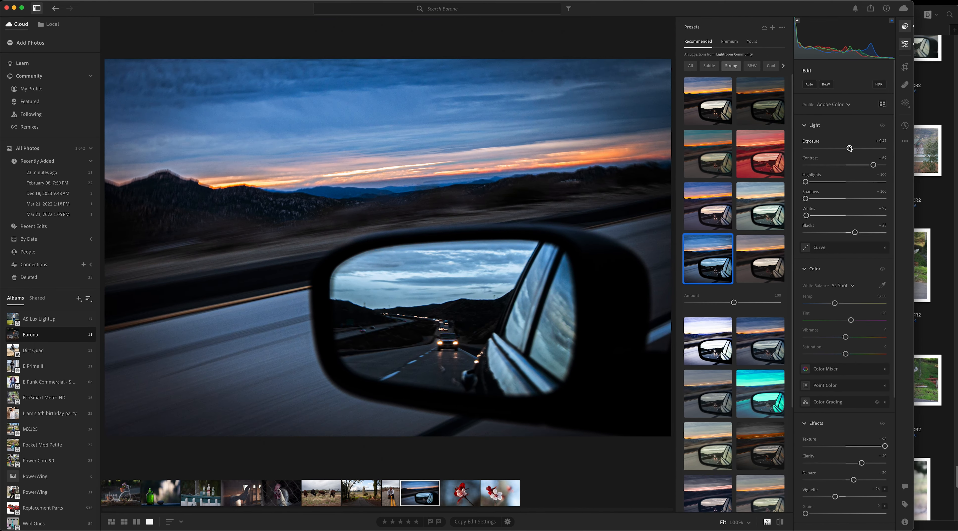
pyautogui.moveTo(850, 148); pyautogui.dragTo(854, 148)
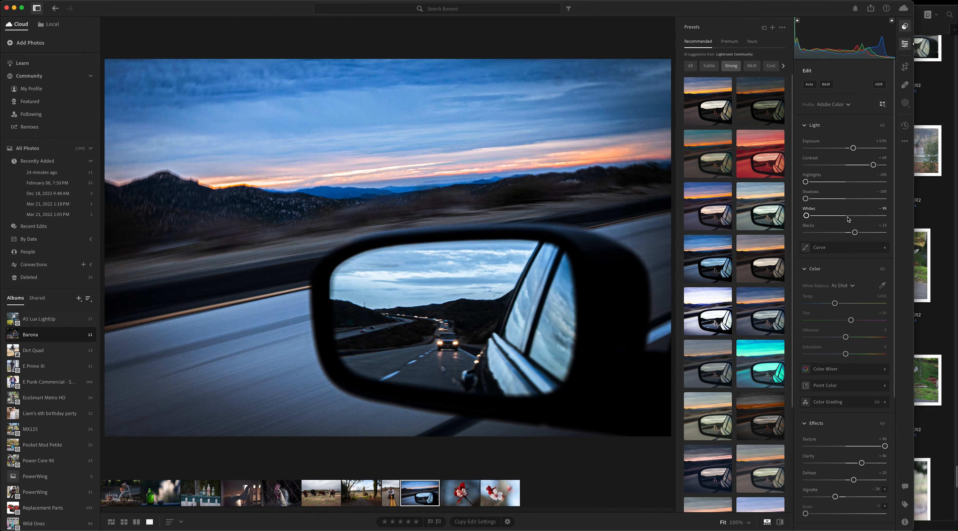
pyautogui.moveTo(855, 233); pyautogui.dragTo(867, 233)
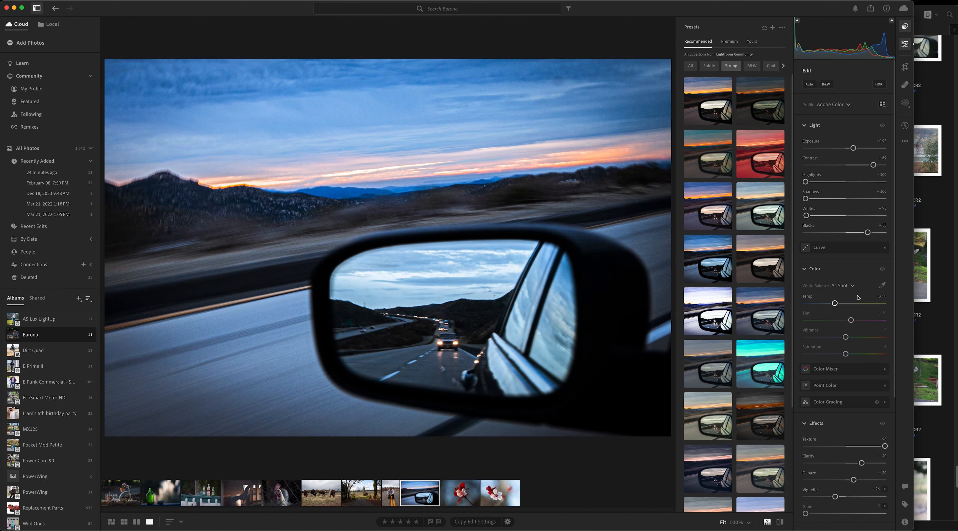
pyautogui.moveTo(836, 304); pyautogui.dragTo(823, 305)
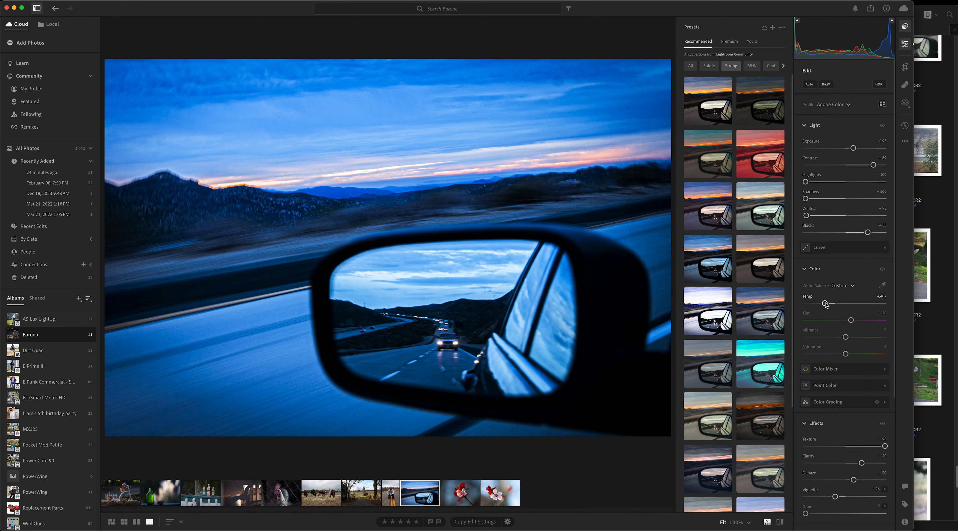
# Step: Create a named version of the edited mirror photo called color-cool
pyautogui.click(904, 127)
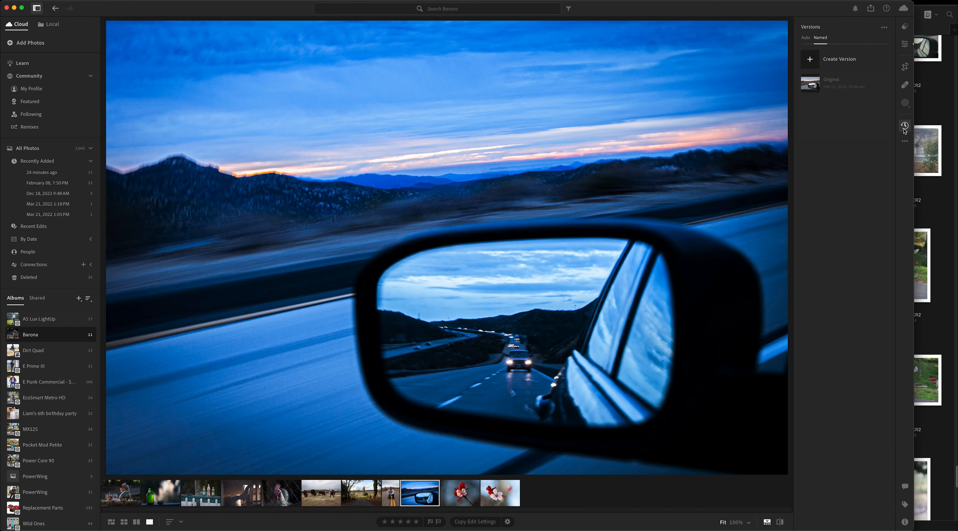
pyautogui.click(809, 58)
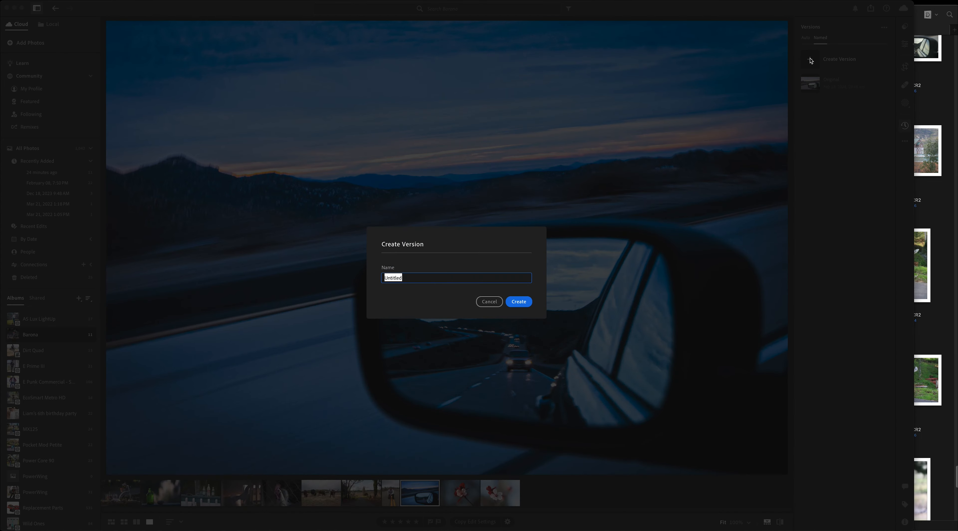
pyautogui.write('co')
pyautogui.press('Return')
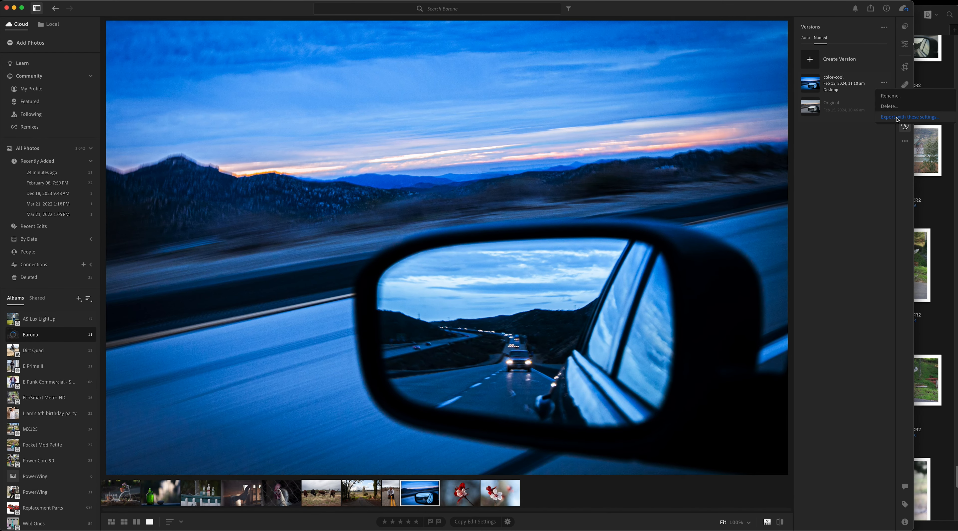
# Step: Export the color-cool version as a JPG into STUDENT WORK, custom-named with the photographer's first name followed by -Color-Cool-
pyautogui.click(896, 118)
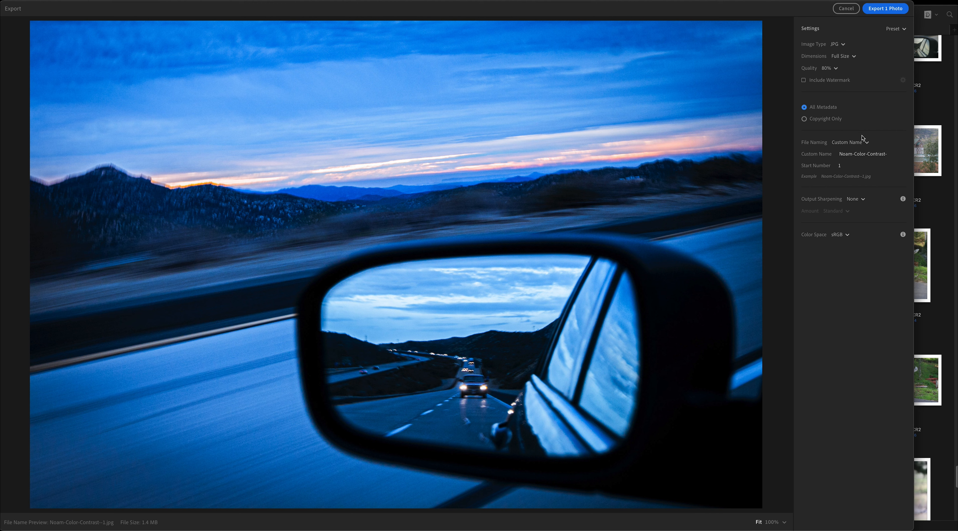
pyautogui.click(867, 153)
pyautogui.doubleClick(876, 154)
pyautogui.write('Cool-')
pyautogui.click(903, 9)
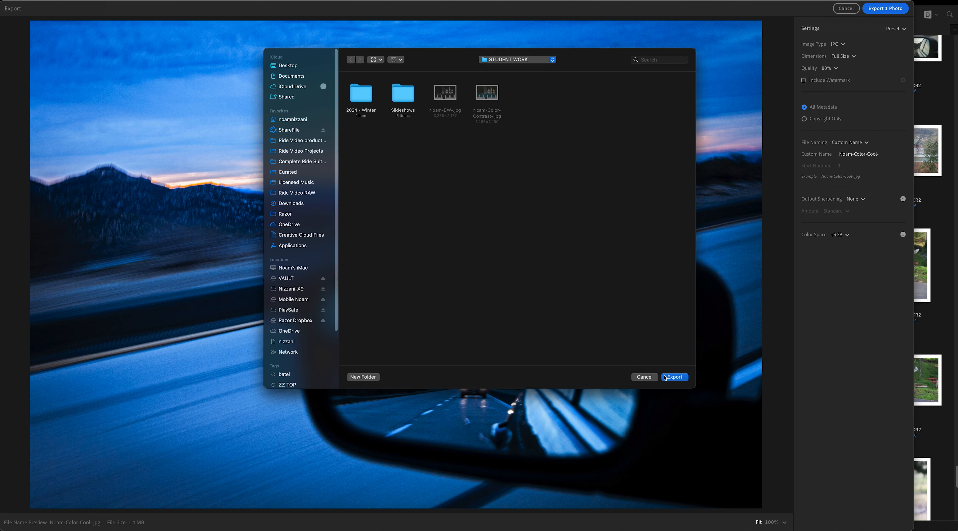
pyautogui.click(674, 377)
# Step: Preview the exported cool-toned JPG in Finder and return to the Barona album's photo grid in Lightroom
pyautogui.press('super+Tab')
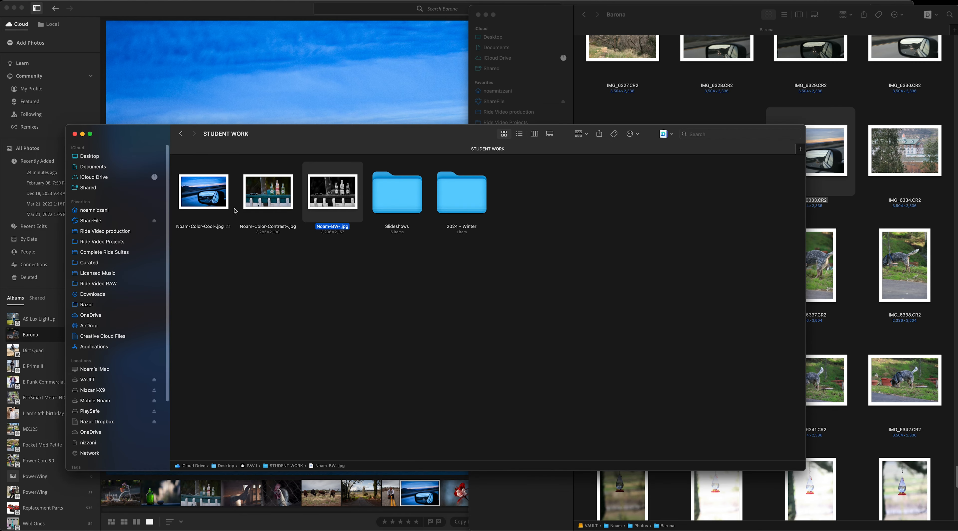
pyautogui.click(210, 212)
pyautogui.press('space')
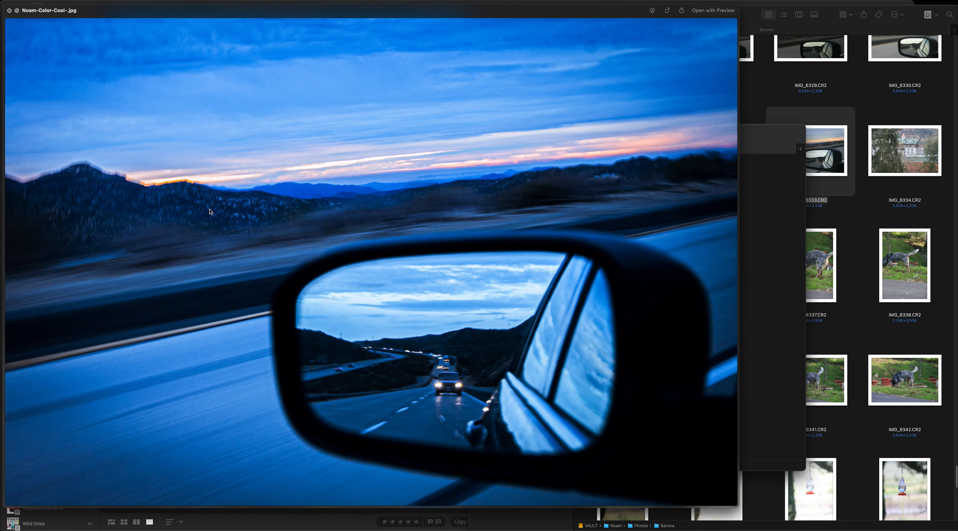
pyautogui.press('space')
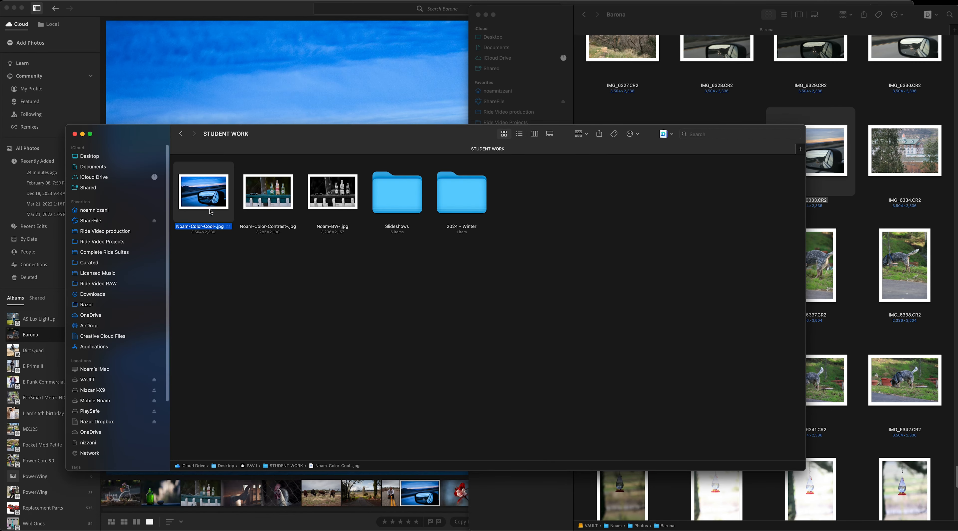
pyautogui.press('super+Tab')
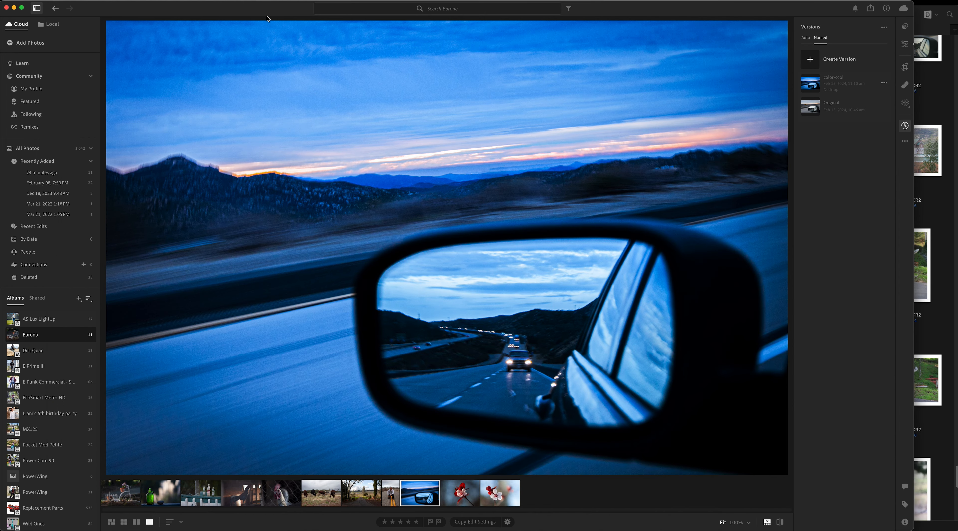
pyautogui.click(111, 523)
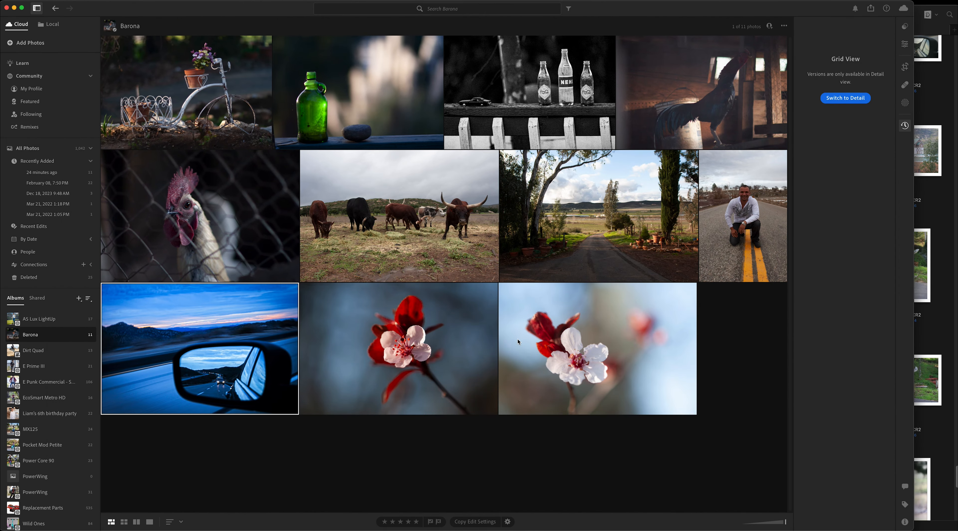